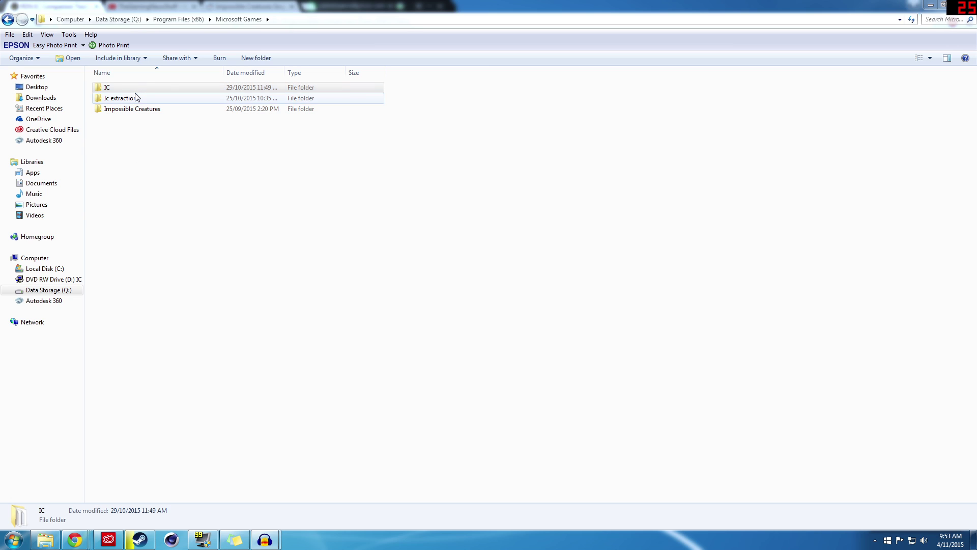
- Switch to Chrome and view the RDN IC Companion Tools page on lonebullet.com and its file download page
mouse_move(75, 539)
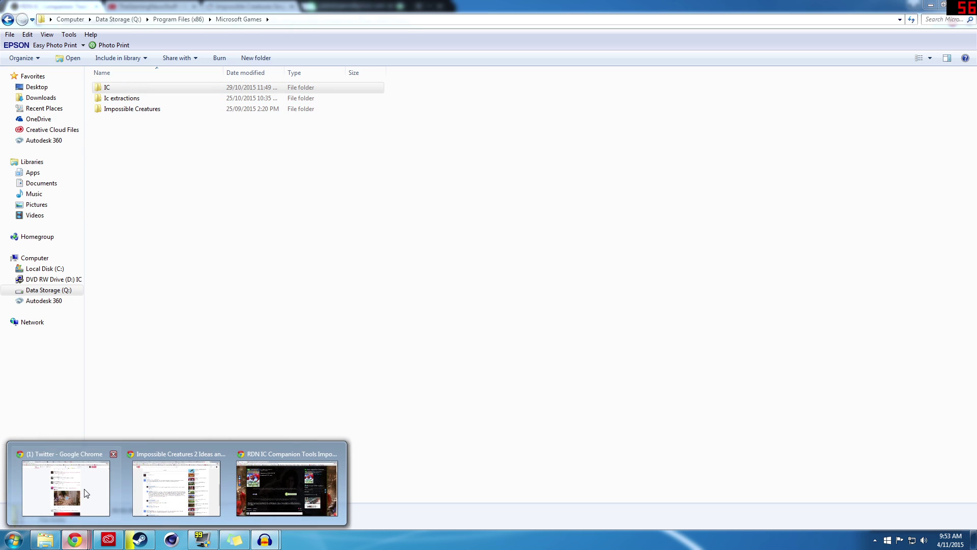
click(297, 476)
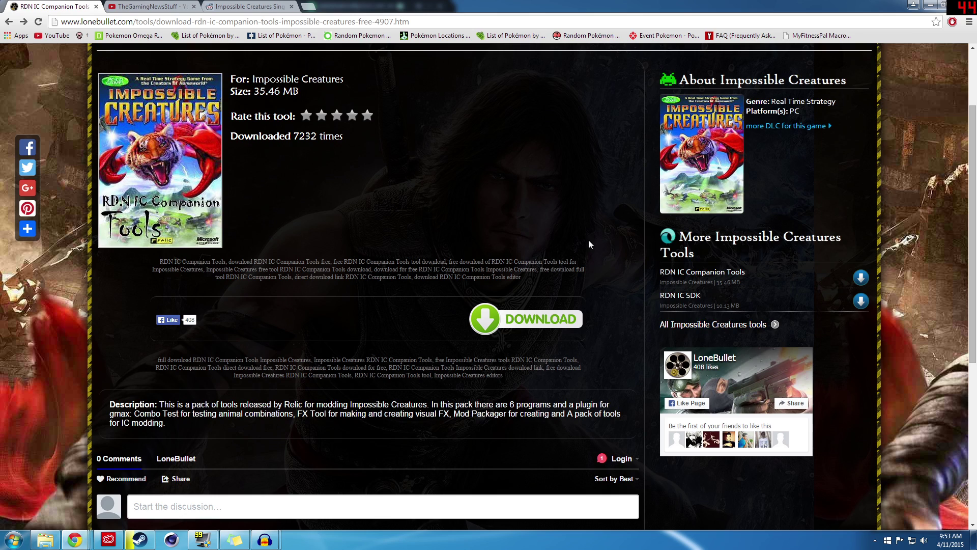
drag(73, 22, 409, 21)
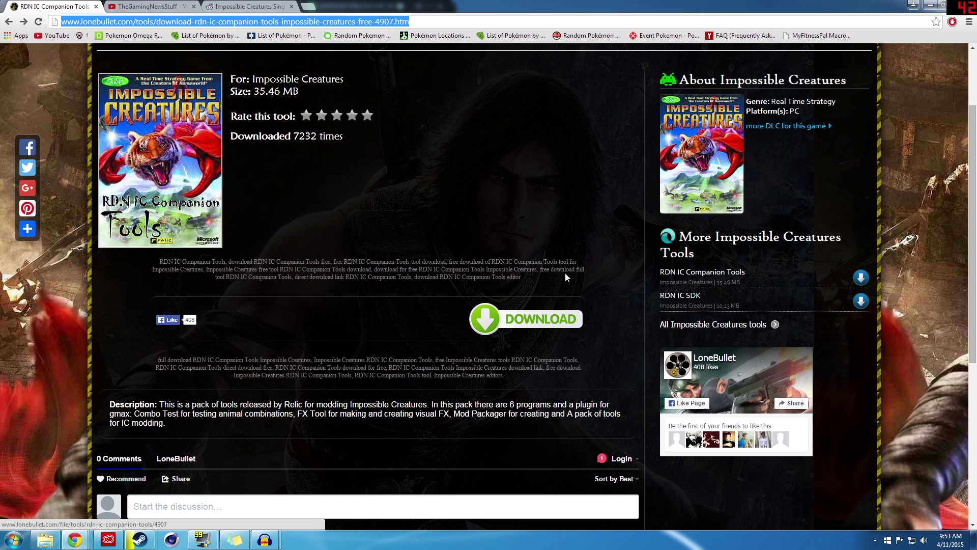
click(541, 319)
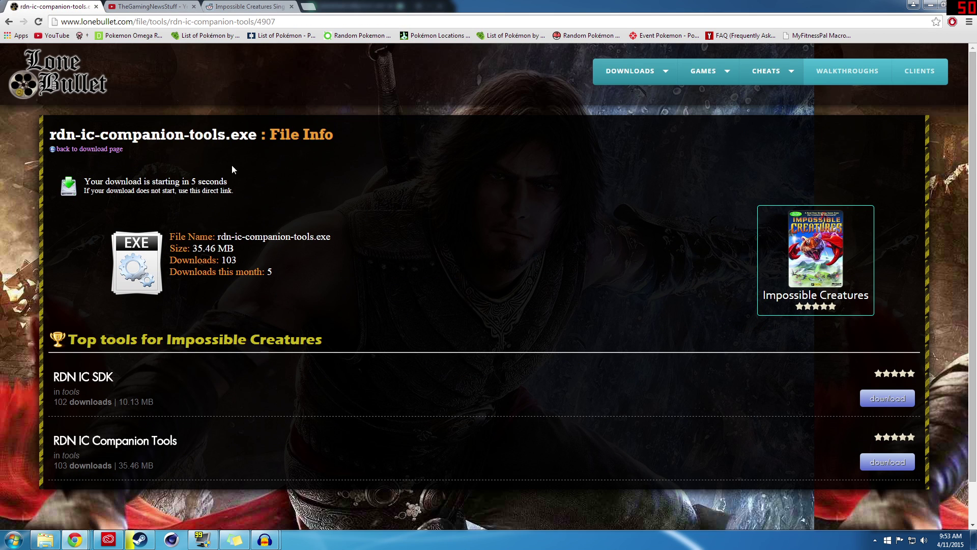
click(8, 21)
- Switch to Windows Explorer and open the folder Q:\Program Files (x86)\Microsoft Games\IC\RDNTools
click(51, 533)
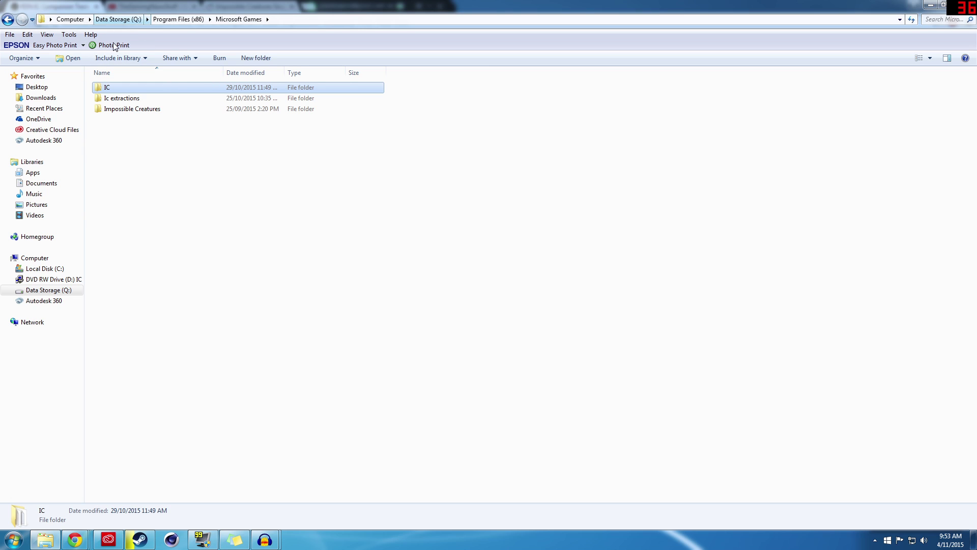
click(131, 20)
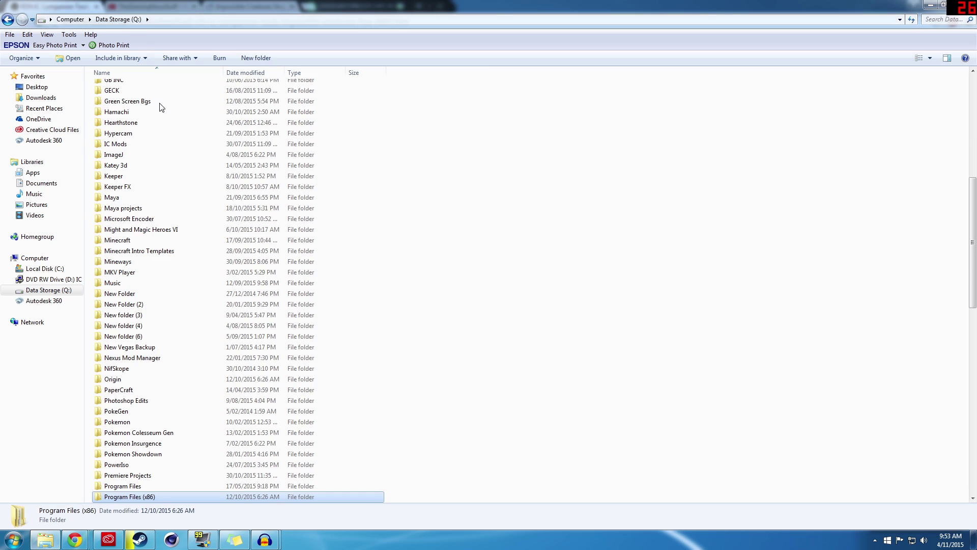
double_click(129, 497)
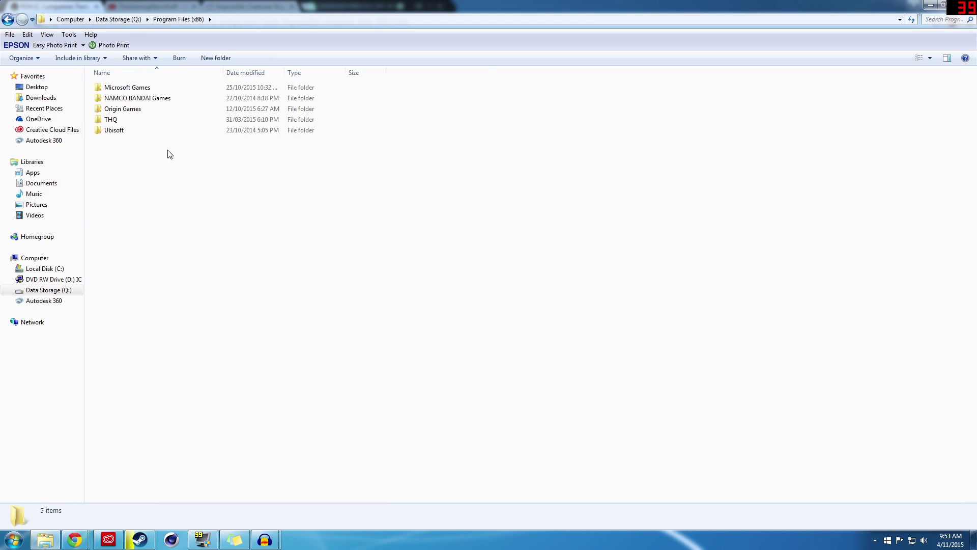
double_click(136, 88)
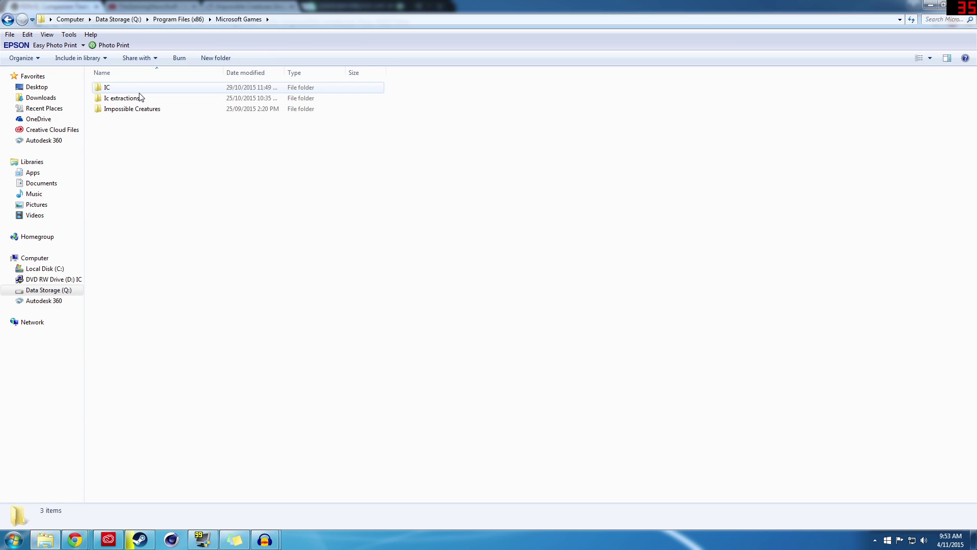
double_click(139, 91)
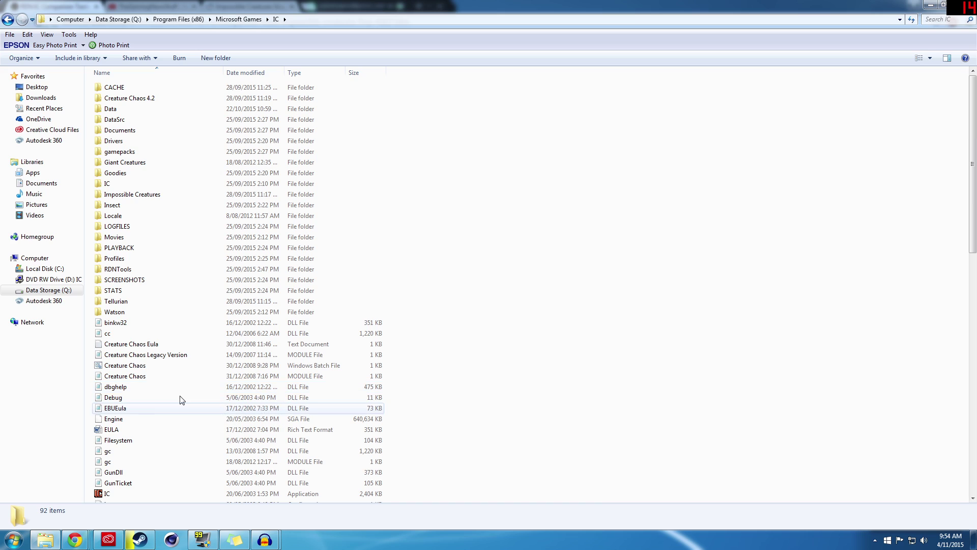
double_click(141, 270)
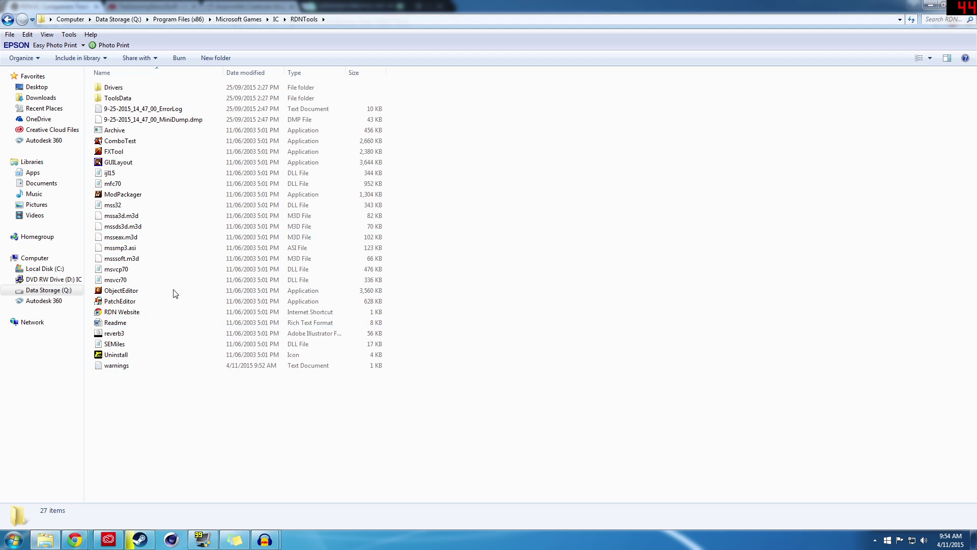
drag(135, 437, 162, 439)
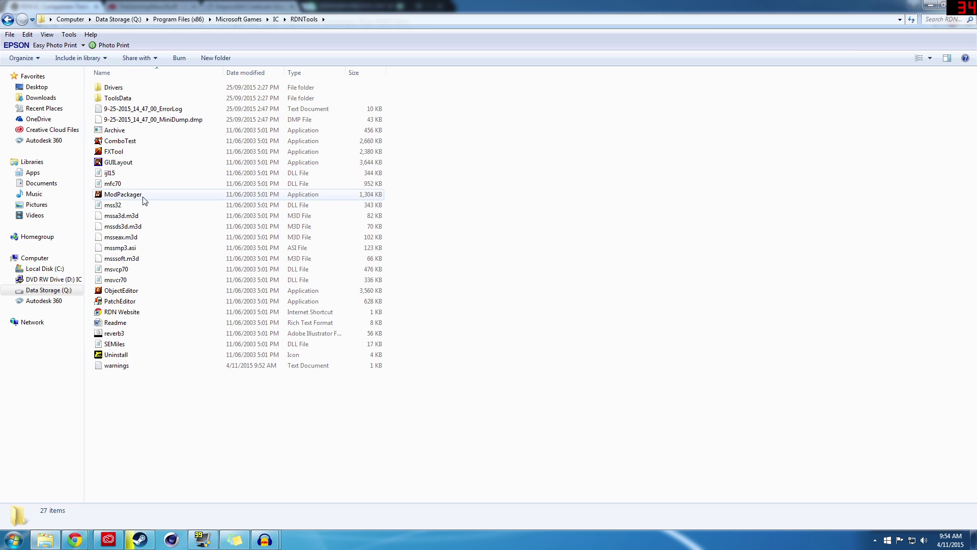
- Launch ModPackager from the RDNTools folder and reposition its window on the desktop
double_click(144, 198)
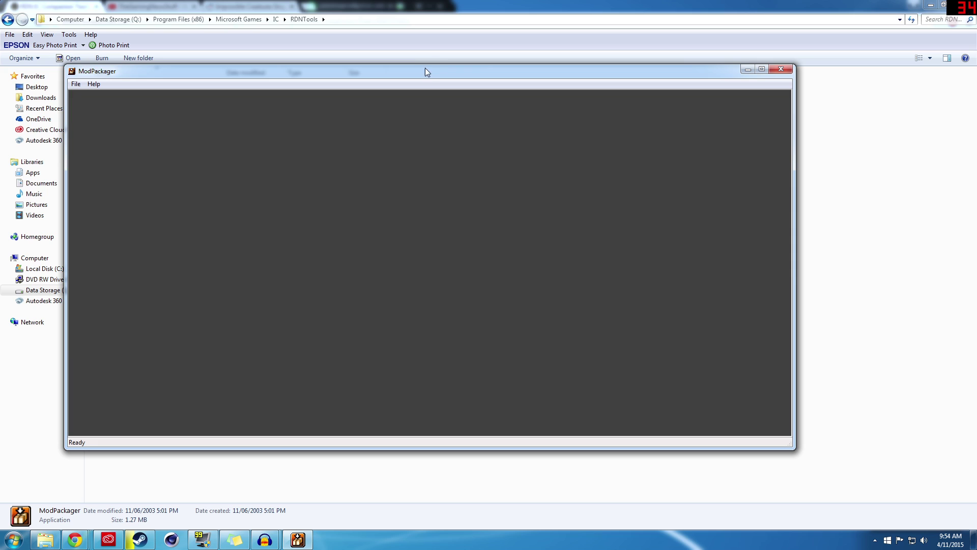
drag(425, 71, 458, 37)
click(125, 50)
click(126, 50)
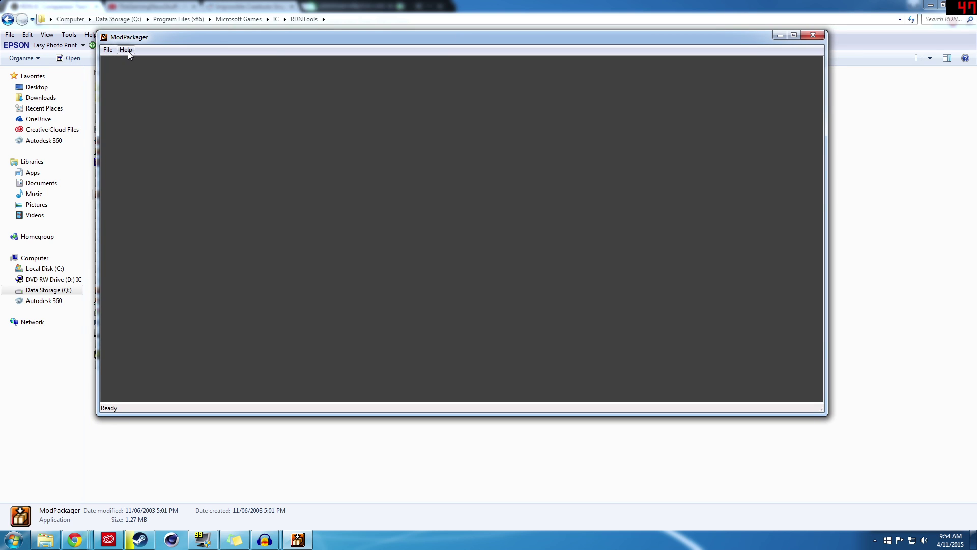
- Open the Engine SGA archive from the IC game folder in ModPackager
click(109, 50)
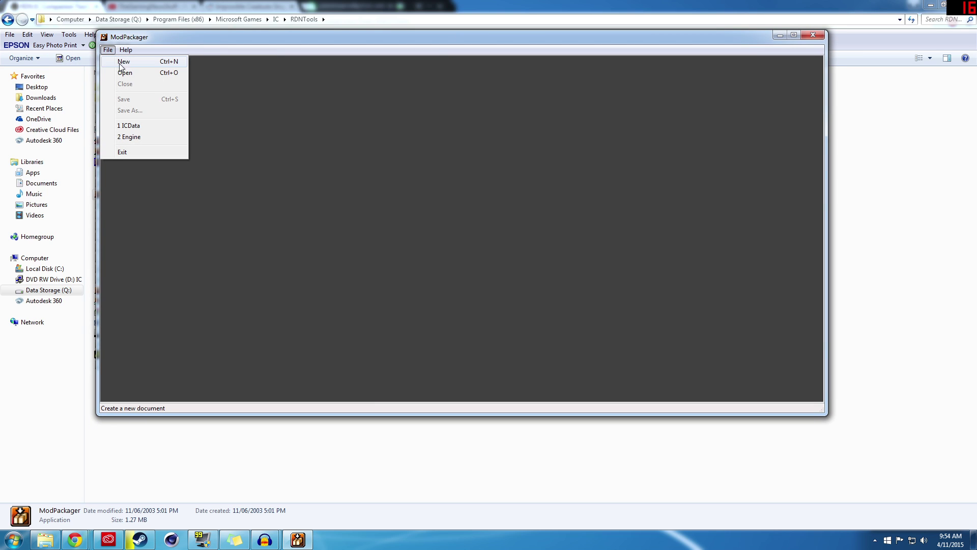
click(123, 72)
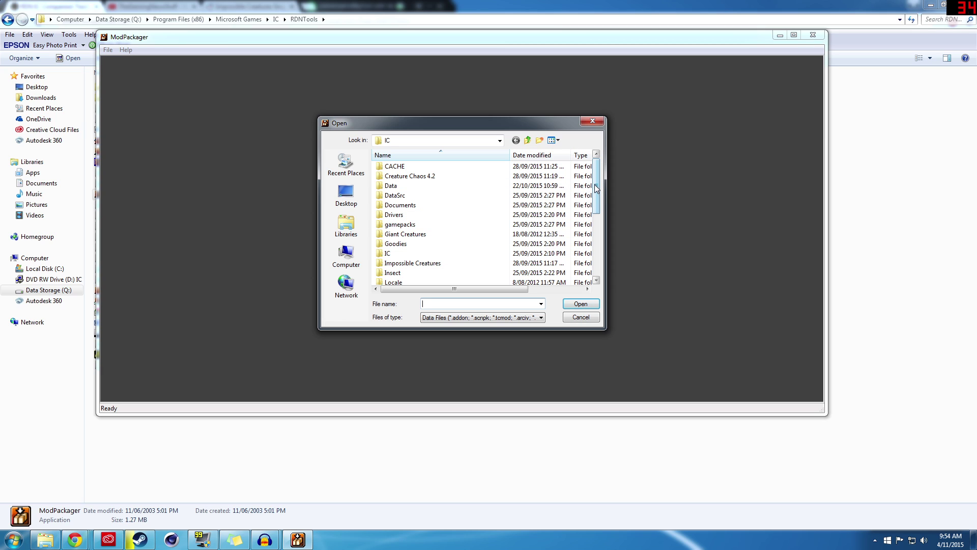
drag(596, 189, 591, 265)
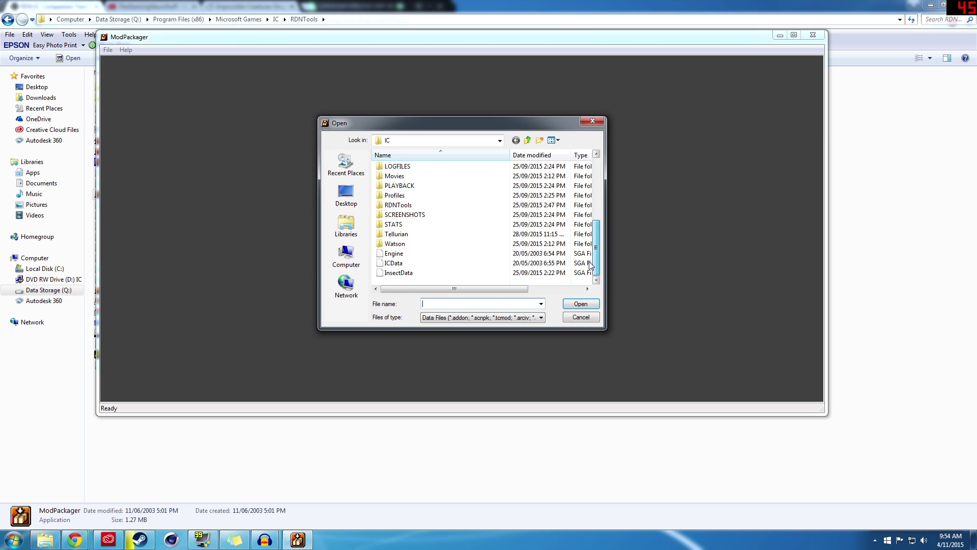
click(414, 254)
click(413, 263)
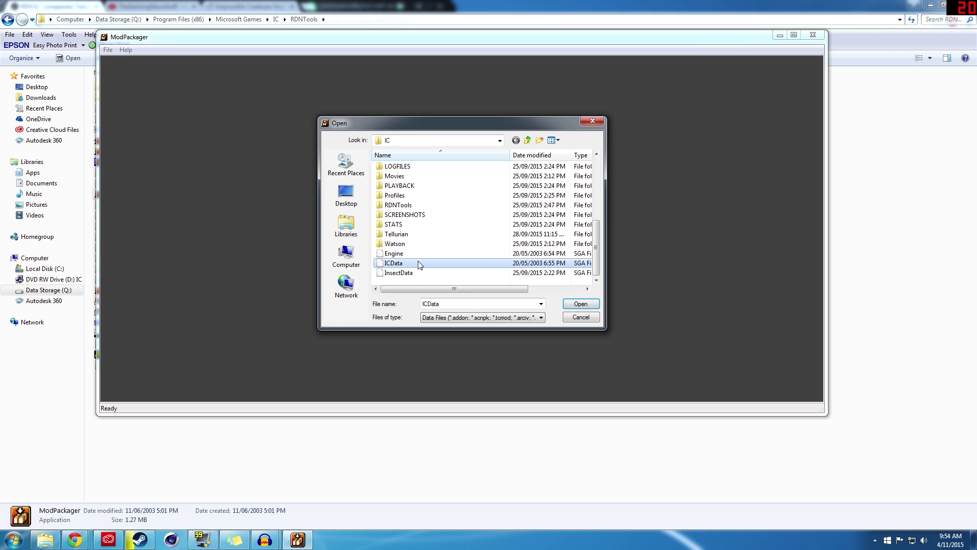
click(423, 255)
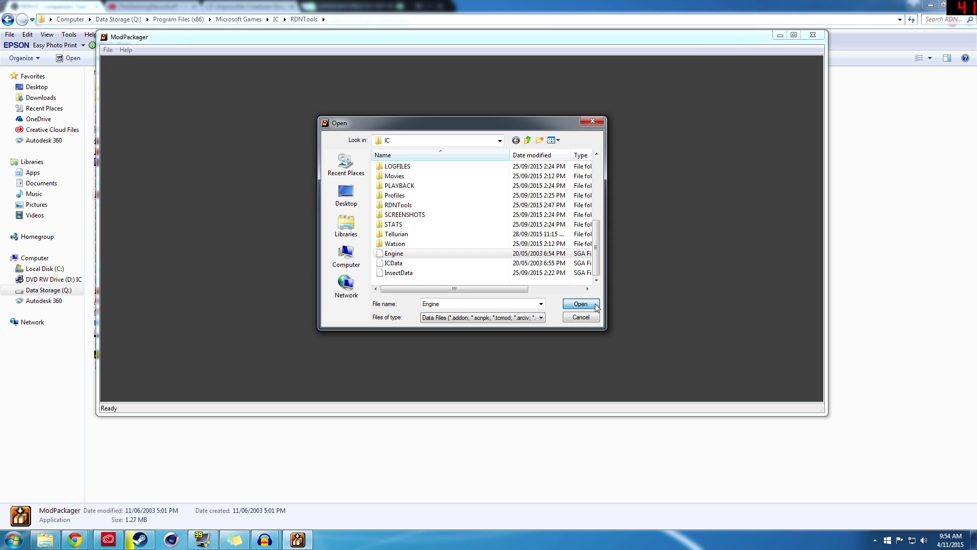
click(580, 303)
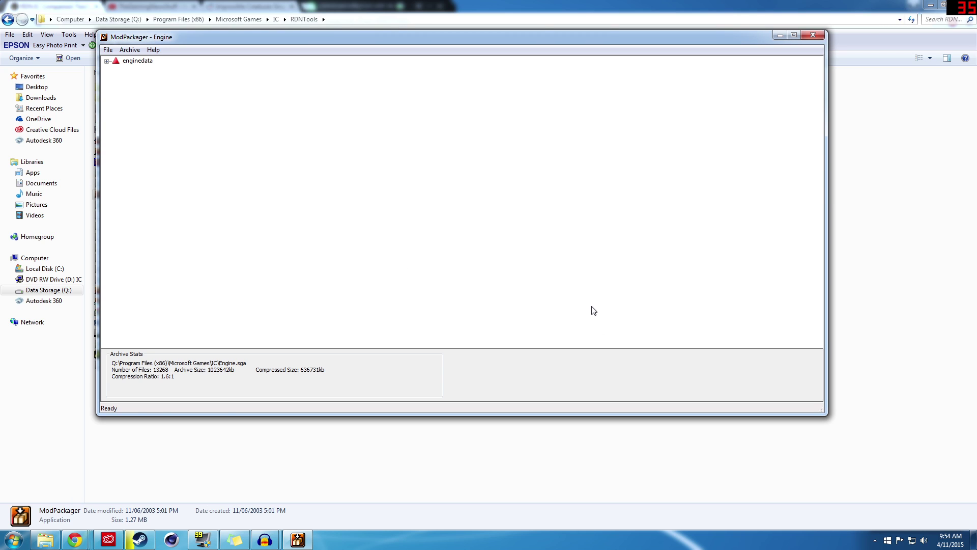
- Expand the enginedata tree and examine the mission files inside the scenarios folder's sp subfolder
click(107, 61)
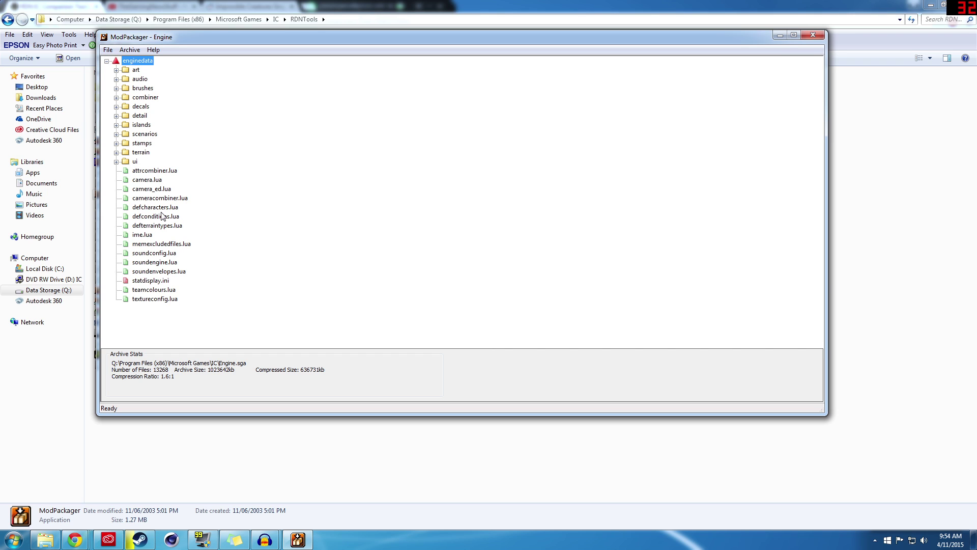
click(116, 134)
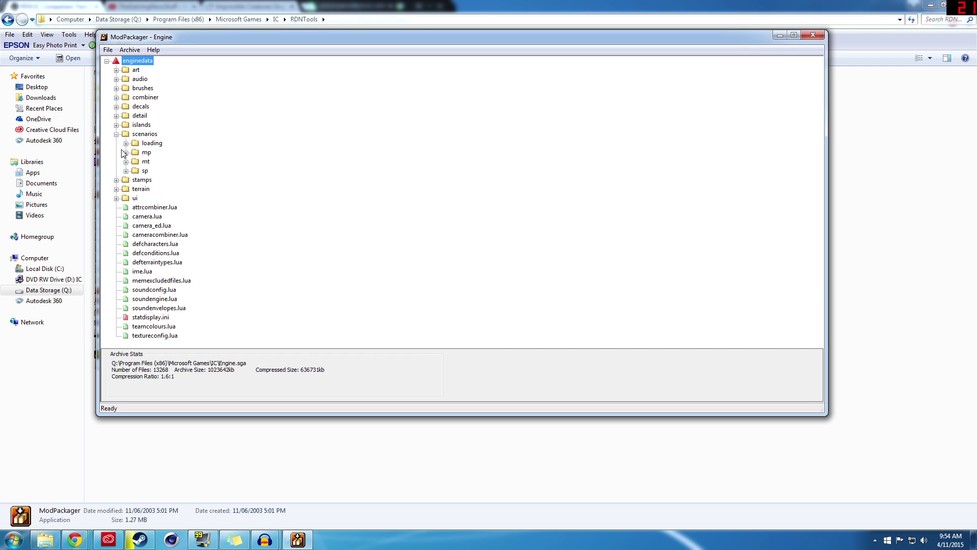
click(126, 170)
scroll(179, 211, down, 20)
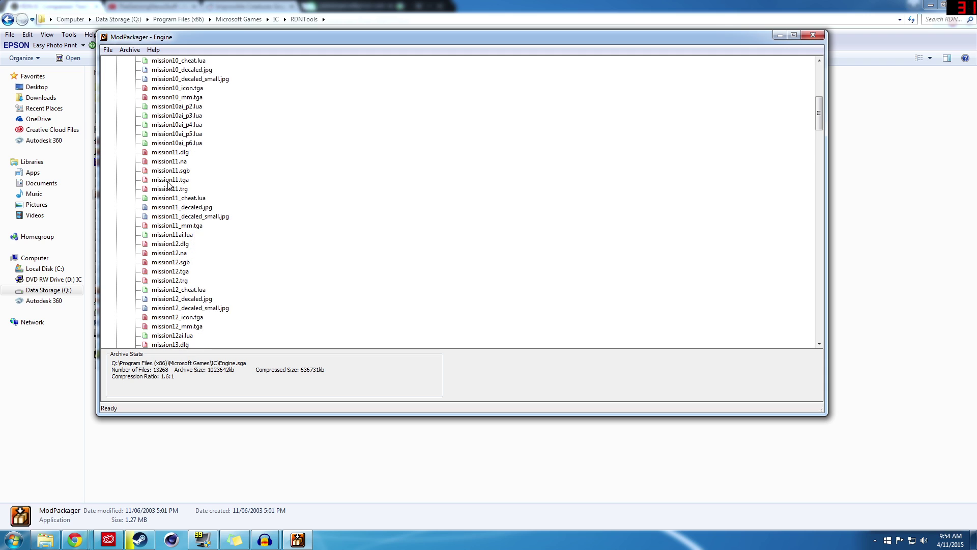
scroll(179, 212, down, 20)
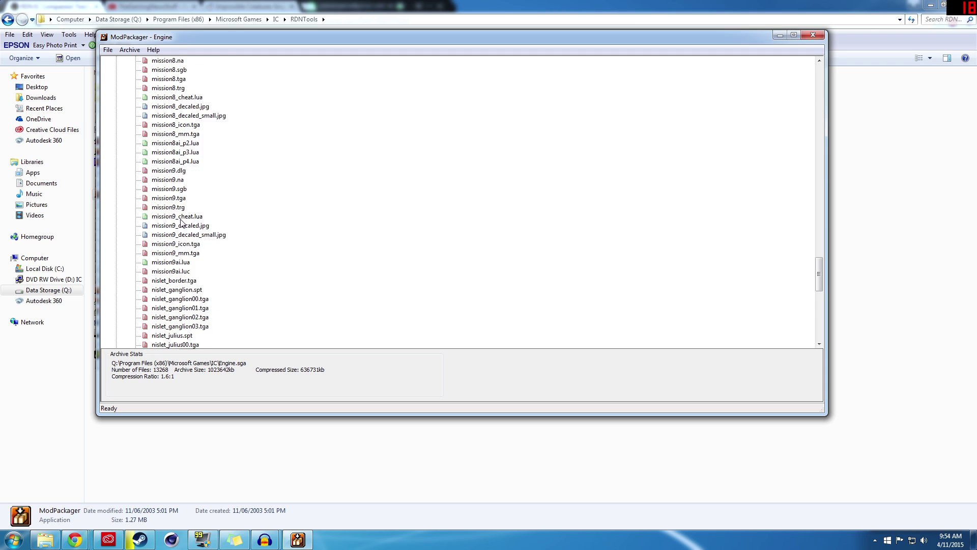
drag(813, 295, 818, 66)
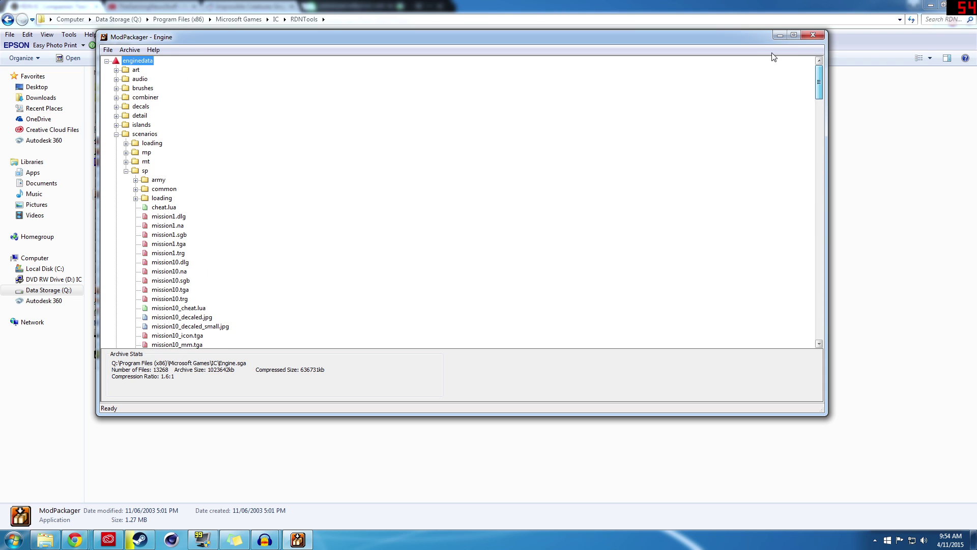
click(116, 134)
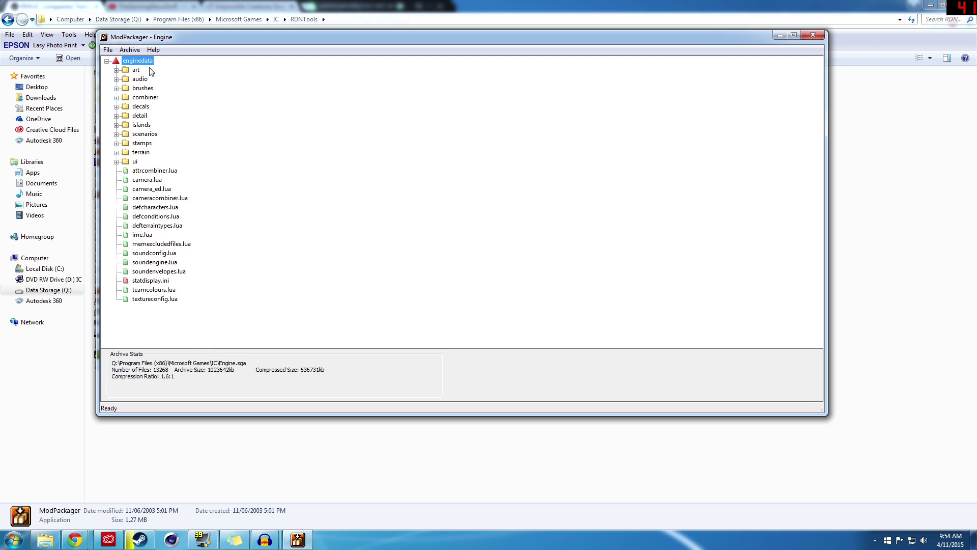
- Extract the Engine archive into the Engine folder under Program Files (x86)\Microsoft Games\Ic extractions on drive Q
click(108, 49)
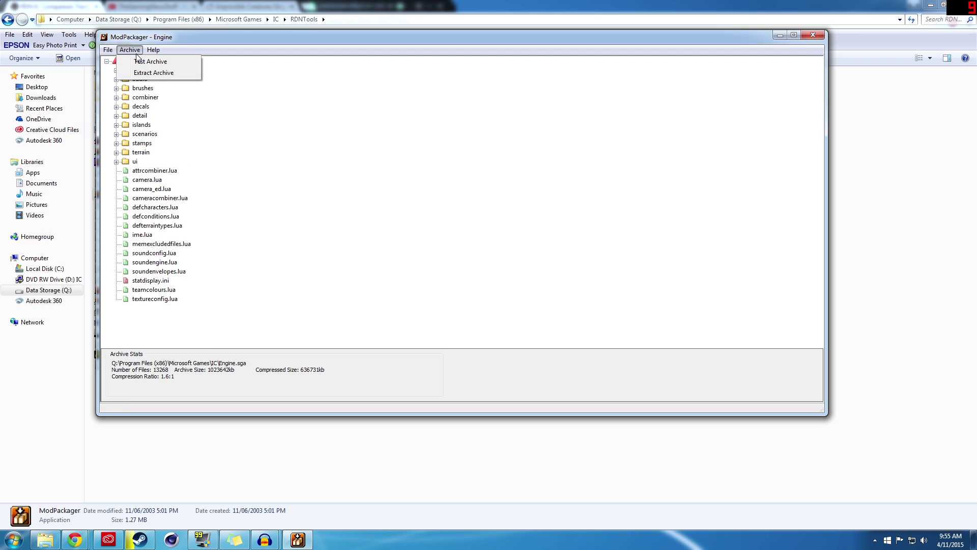
click(144, 73)
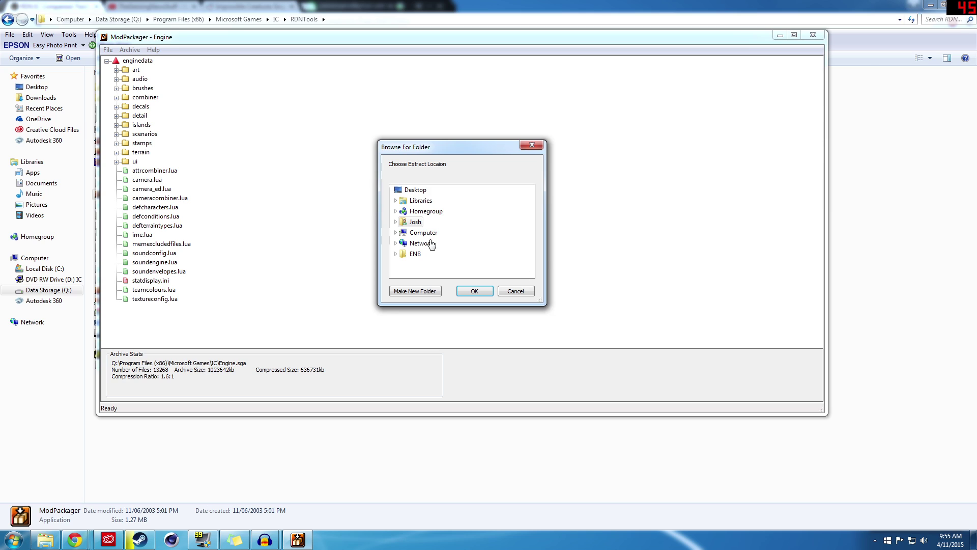
click(396, 232)
click(402, 254)
scroll(413, 257, down, 10)
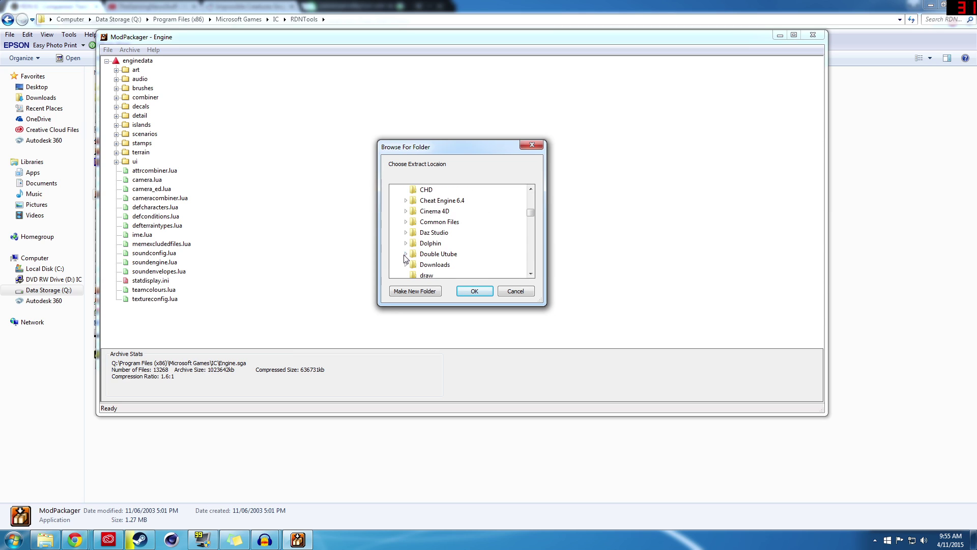
scroll(413, 257, down, 5)
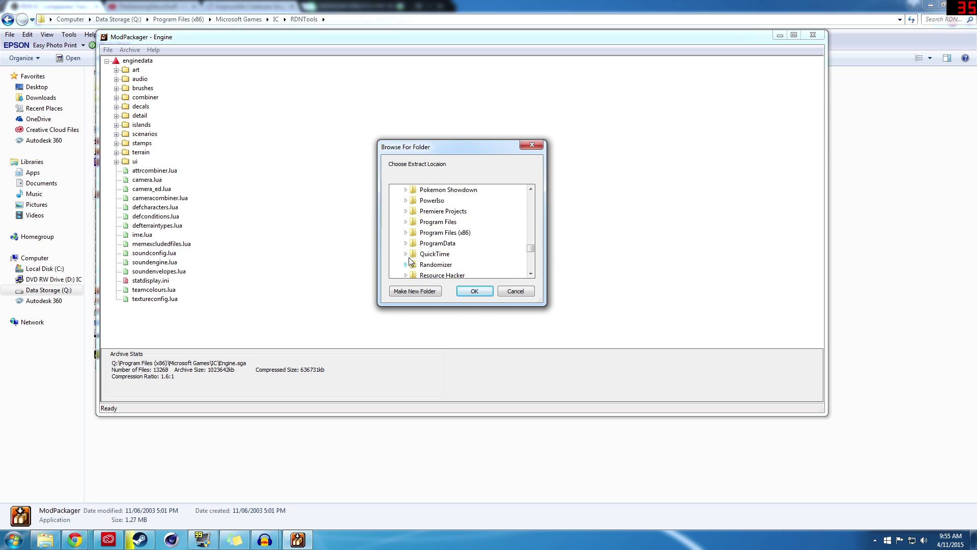
click(407, 233)
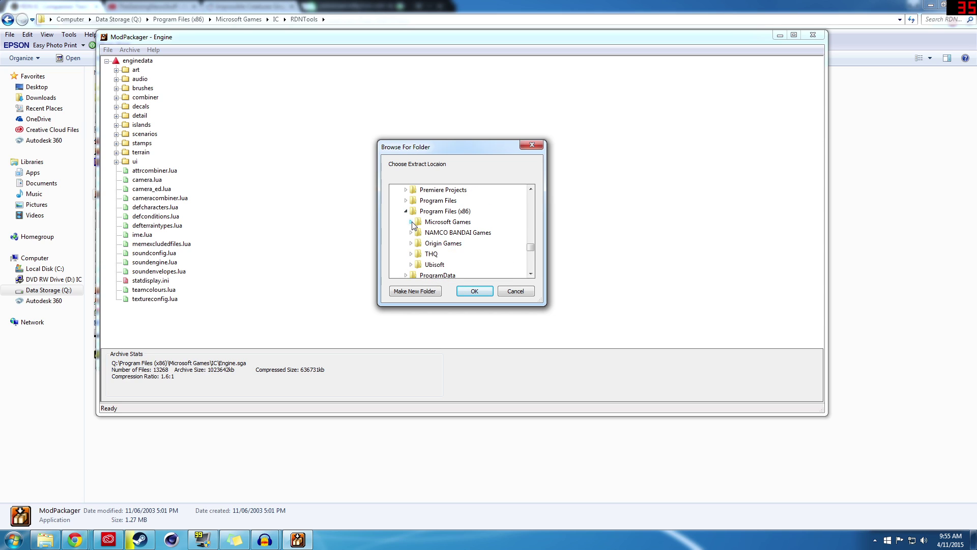
click(412, 223)
double_click(448, 244)
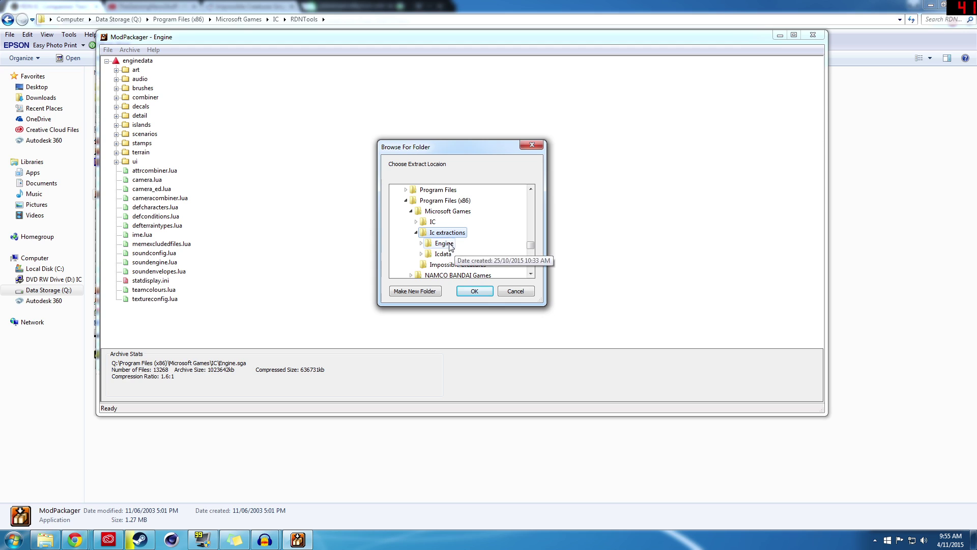
double_click(454, 248)
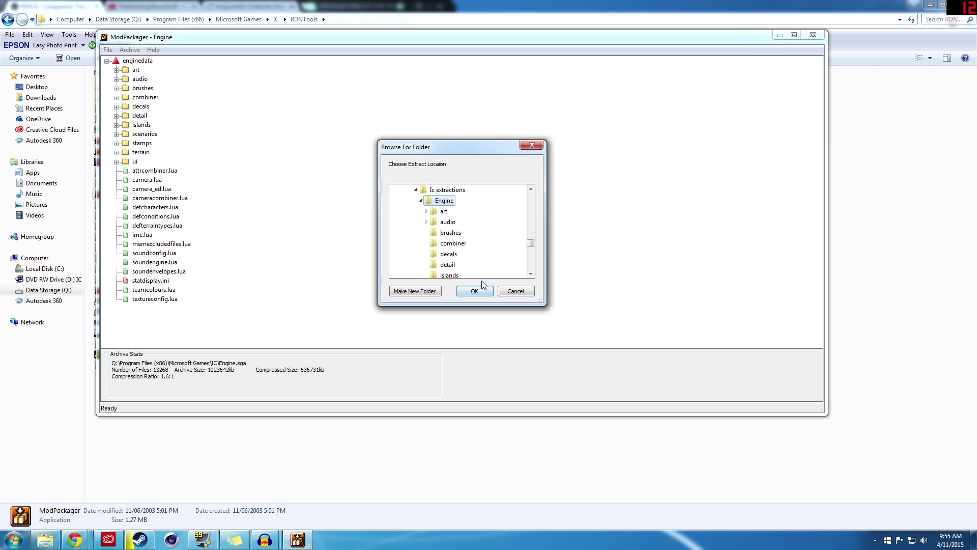
click(474, 291)
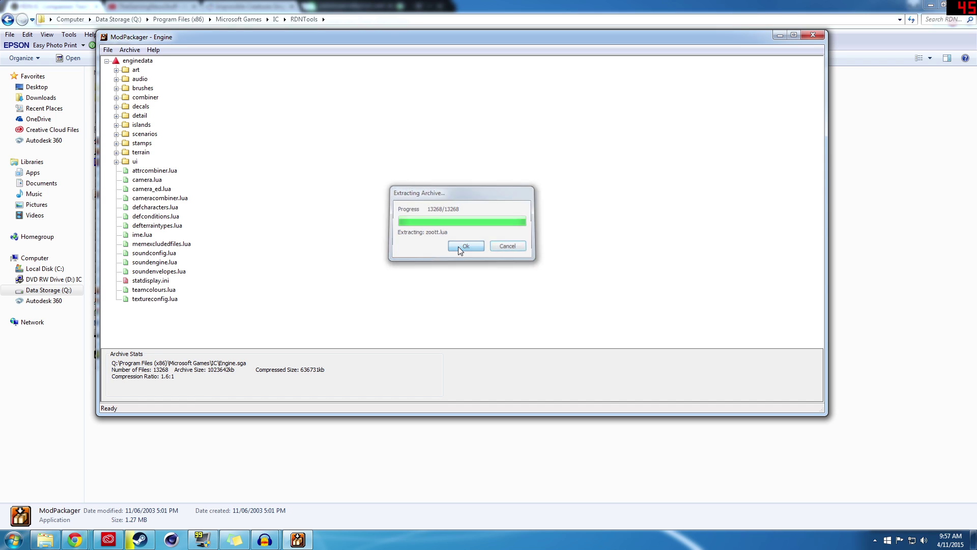
click(462, 248)
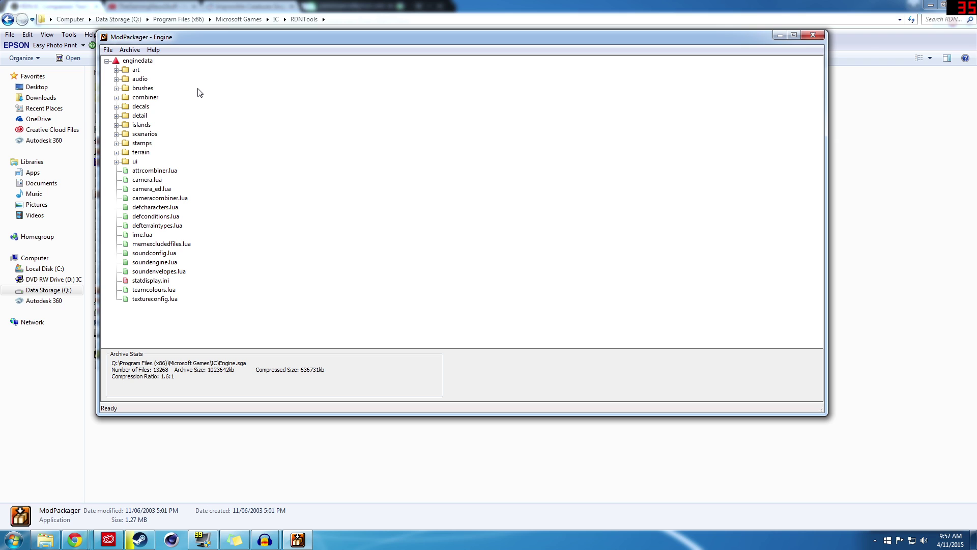
- Open the ICData SGA archive from the IC game folder
click(108, 50)
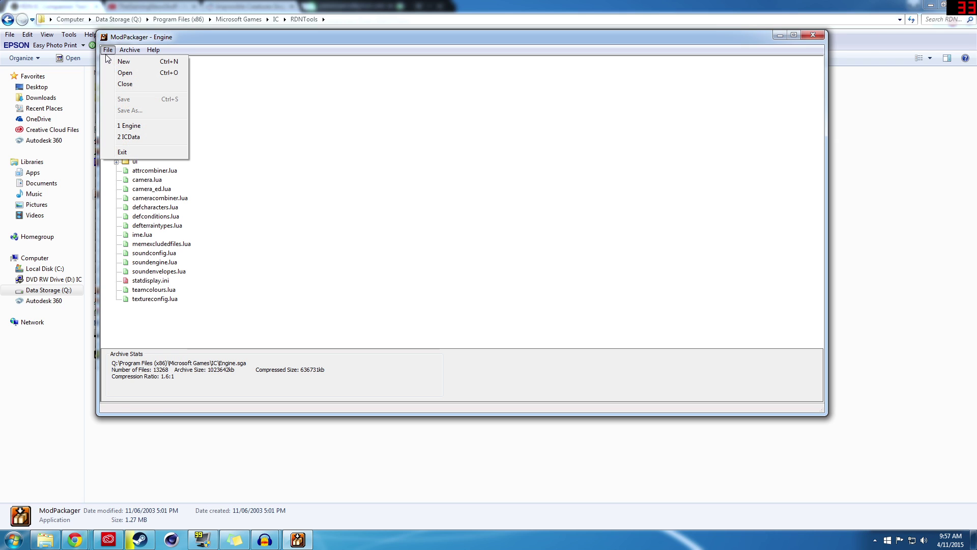
click(124, 73)
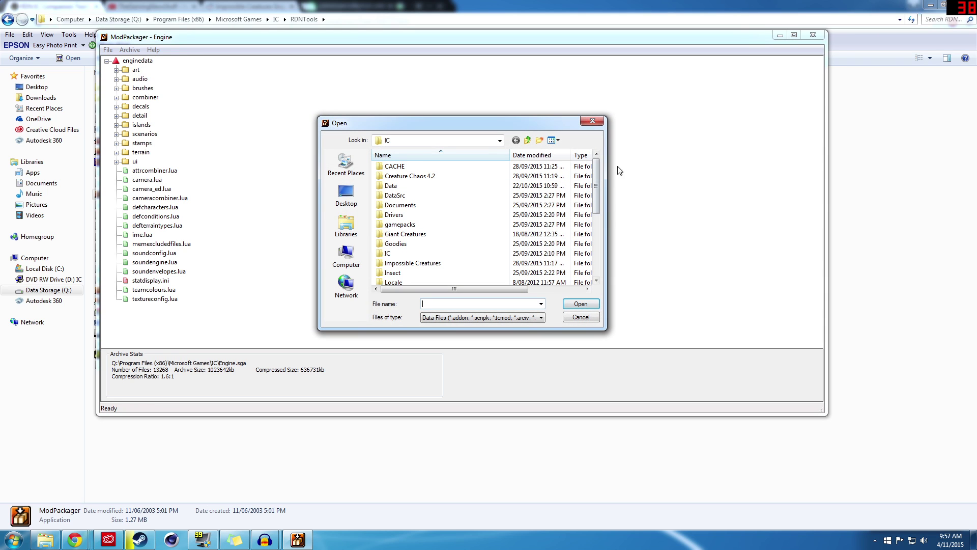
scroll(601, 187, down, 5)
click(439, 263)
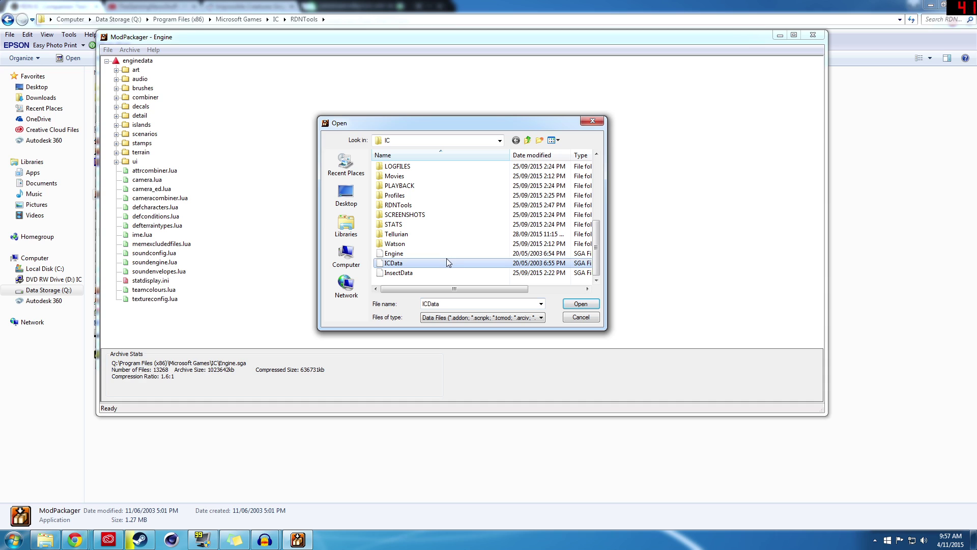
double_click(439, 263)
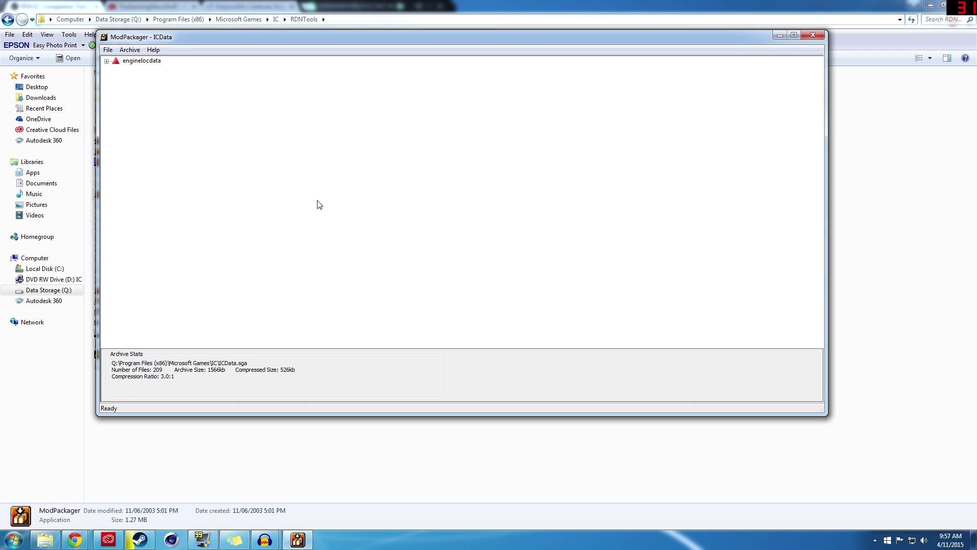
- Expand the enginelocdata tree and examine the campaign files in the scenarios folder's sp subfolder
click(107, 62)
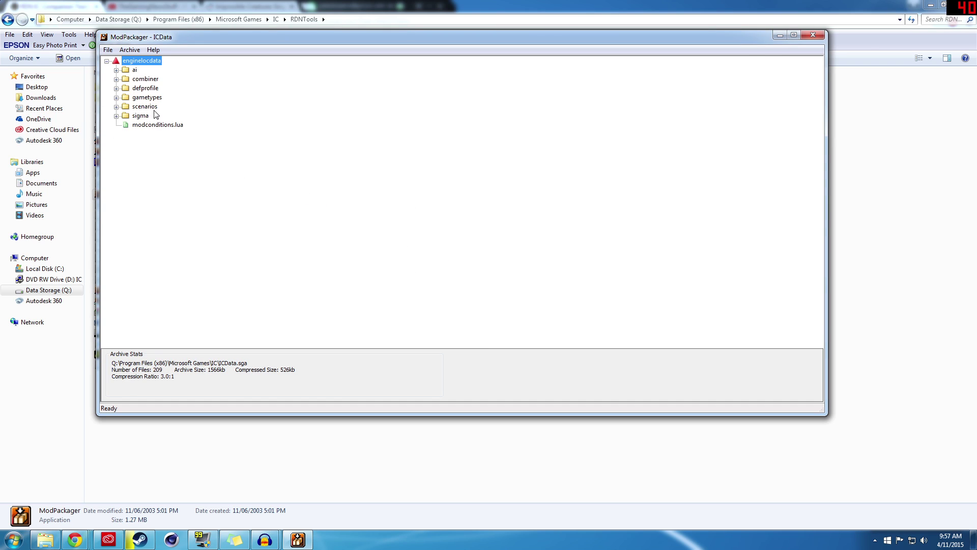
click(116, 107)
click(126, 116)
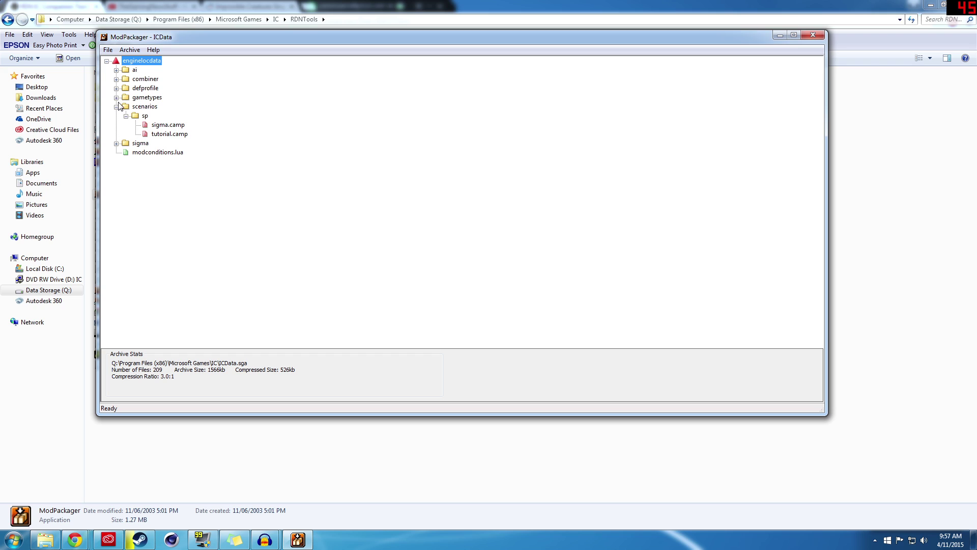
click(116, 107)
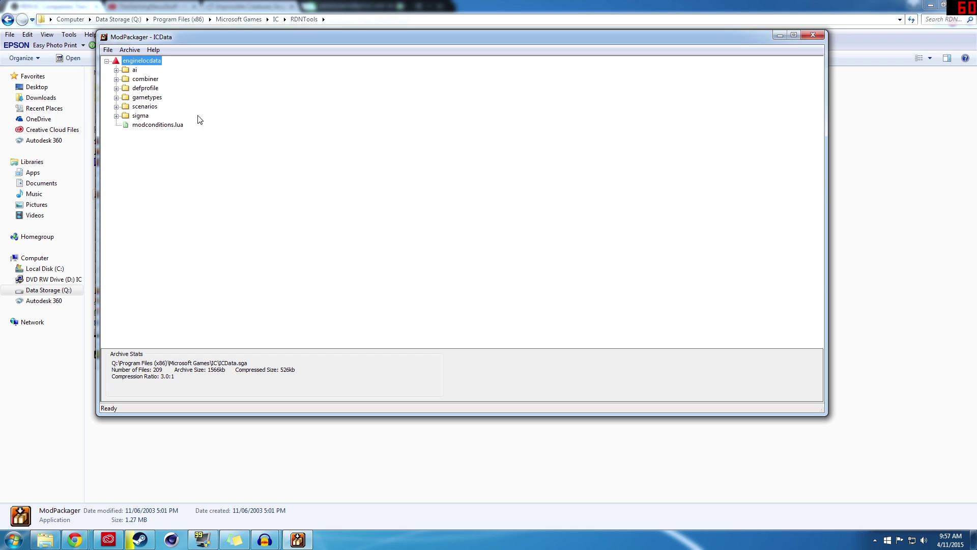
- Extract the ICData archive into the Icdata folder under Program Files (x86)\Microsoft Games\Ic extractions on drive Q, and close ModPackager
click(123, 51)
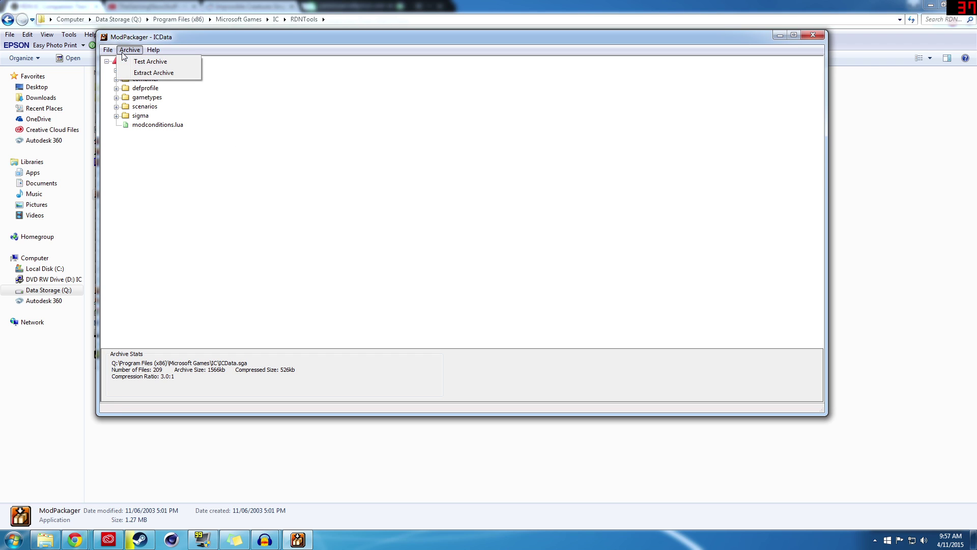
click(141, 72)
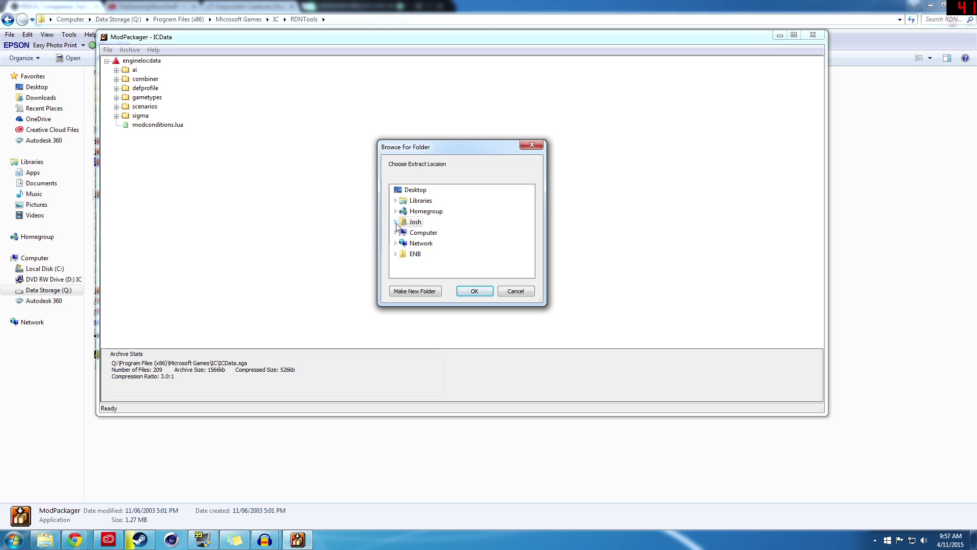
click(395, 233)
click(400, 233)
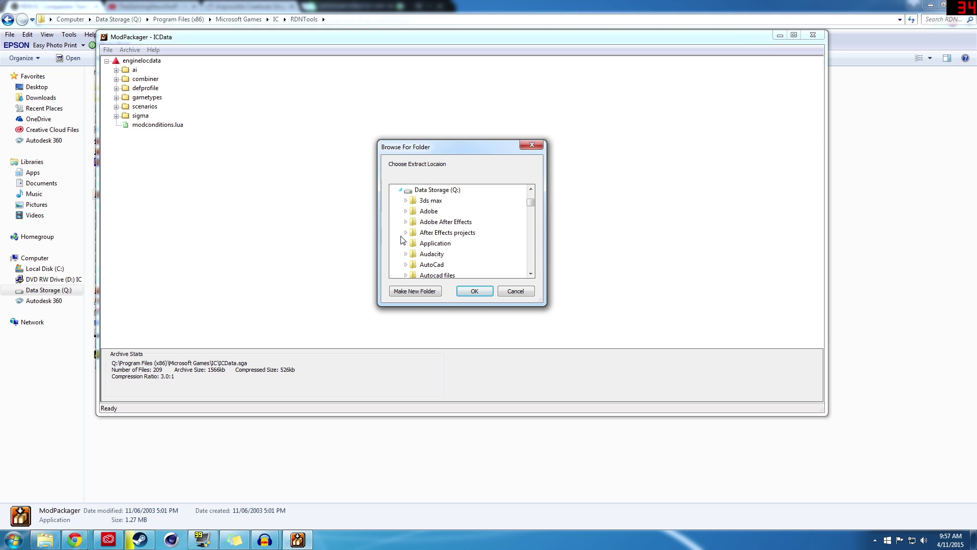
scroll(404, 244, down, 8)
scroll(402, 240, down, 6)
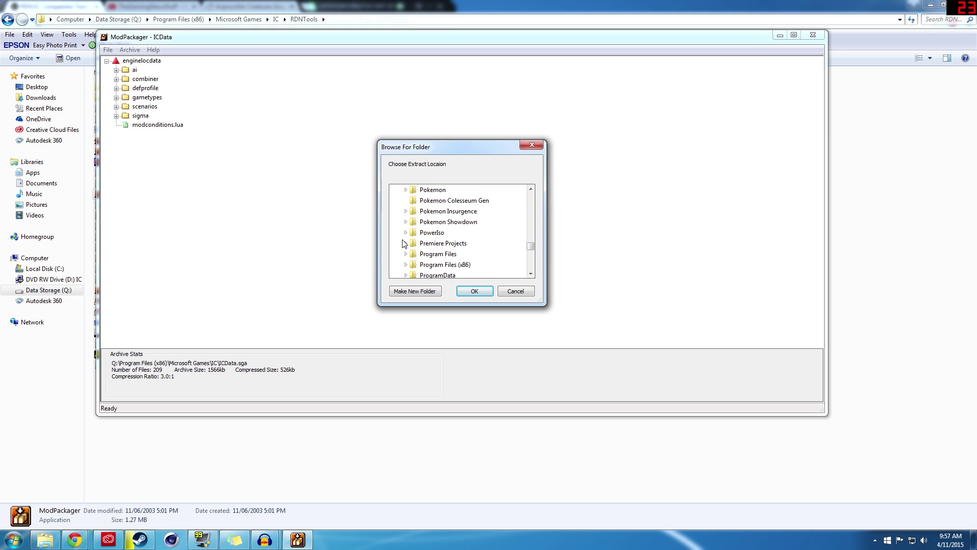
click(405, 201)
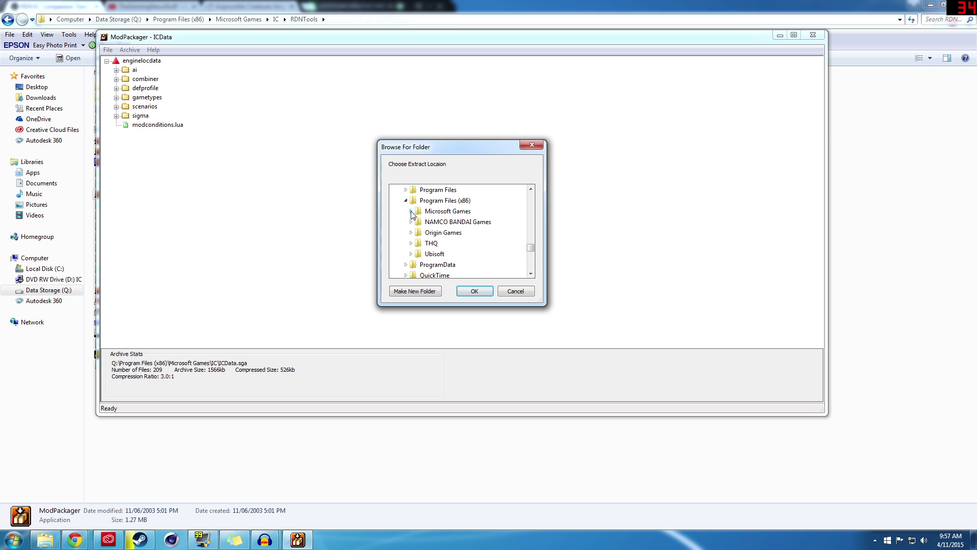
click(411, 211)
click(416, 232)
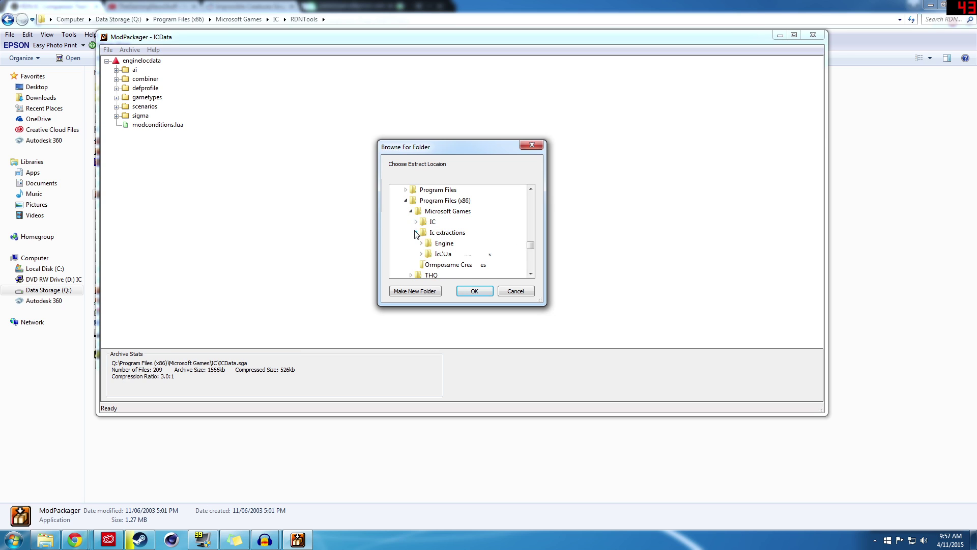
click(443, 253)
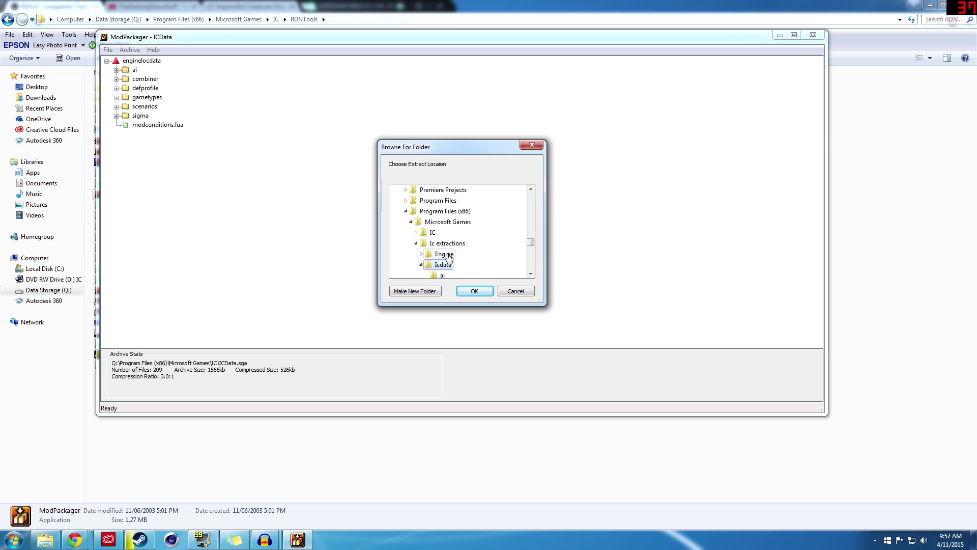
click(482, 288)
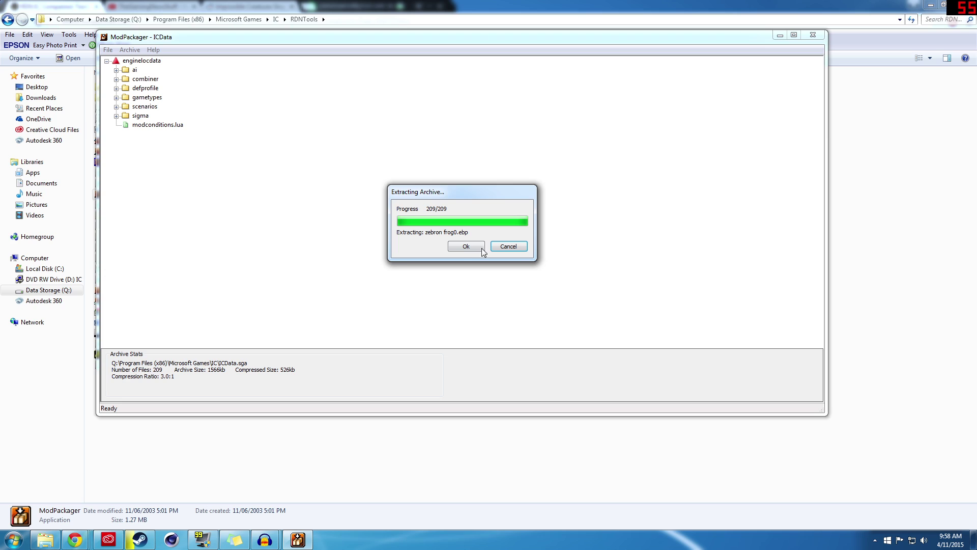
click(462, 250)
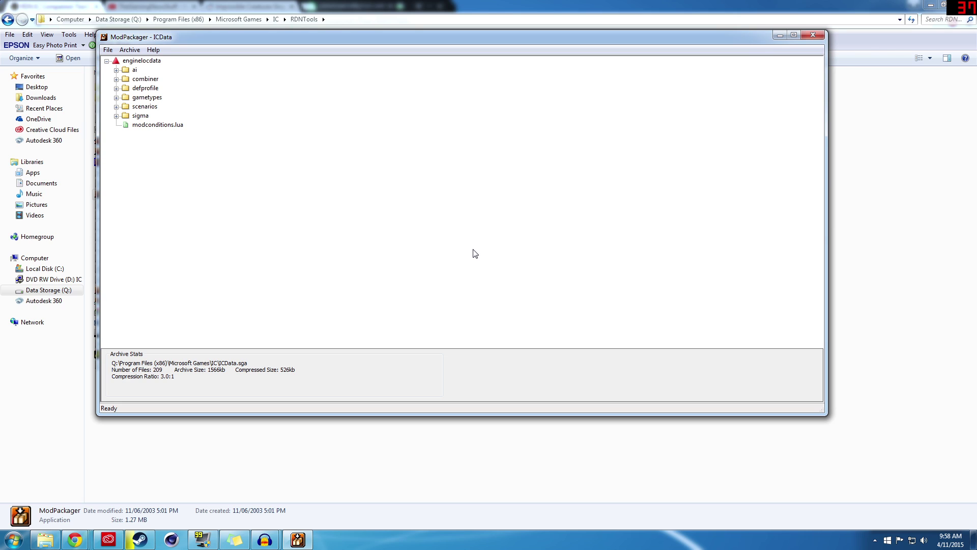
click(813, 34)
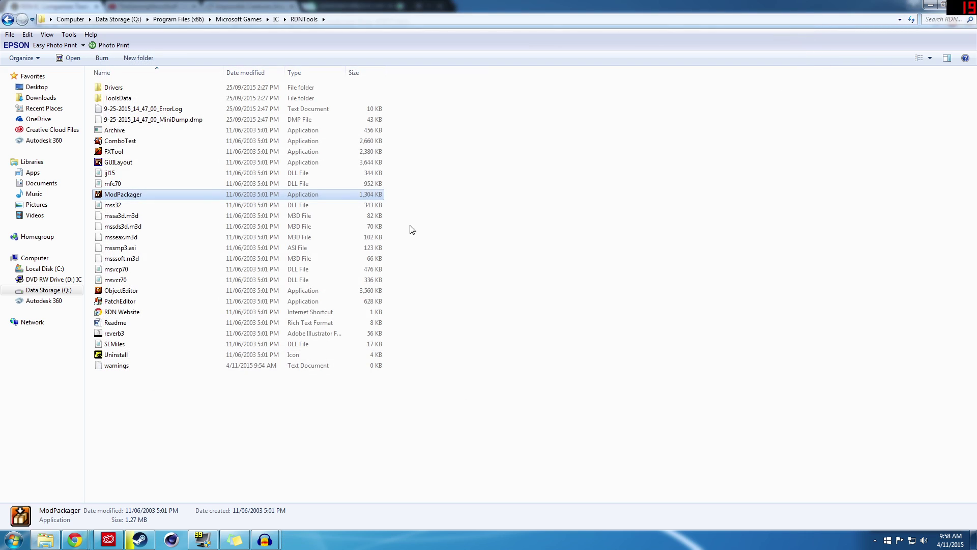
- Browse to the Engine folder inside Microsoft Games\Ic extractions and look into its extracted terrain folder
click(7, 19)
scroll(214, 265, down, 5)
scroll(149, 307, down, 7)
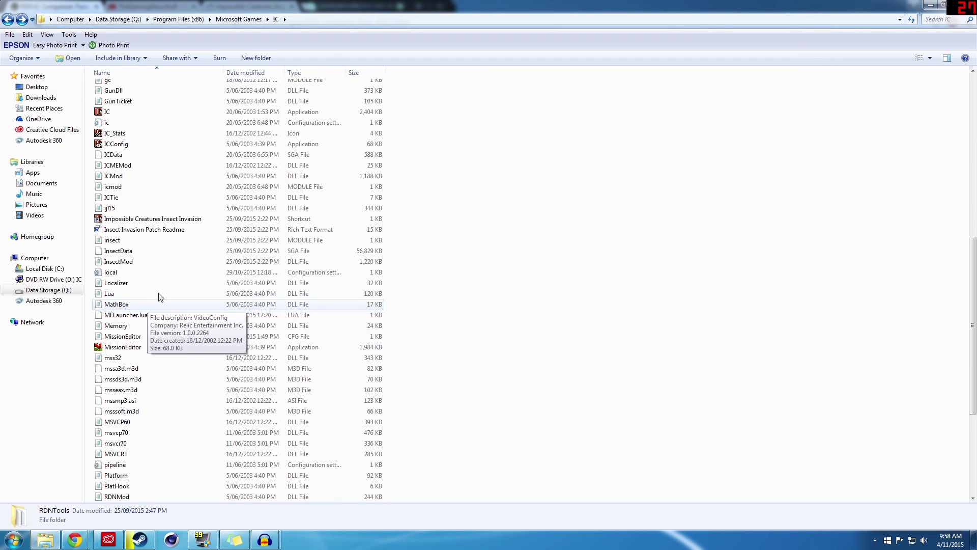
scroll(157, 247, up, 7)
click(239, 18)
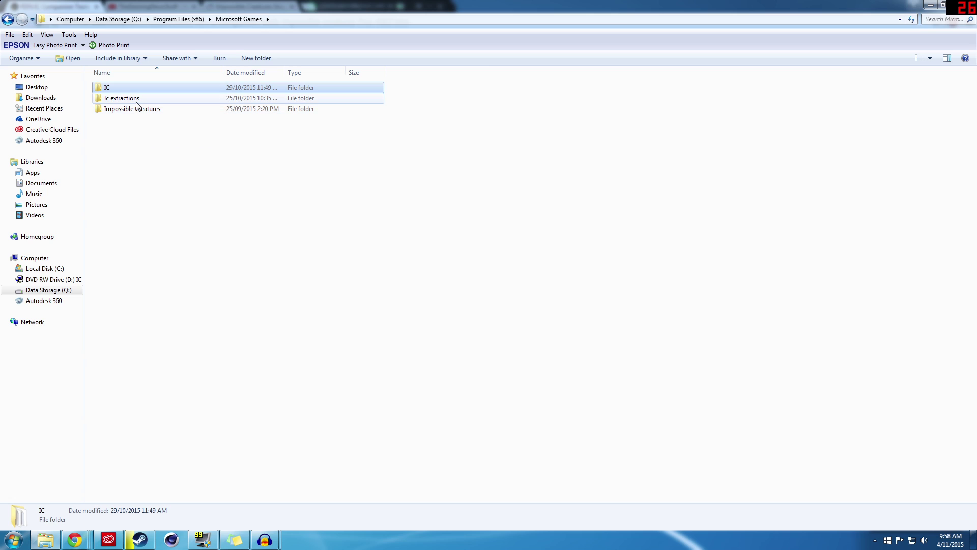
double_click(137, 101)
double_click(142, 93)
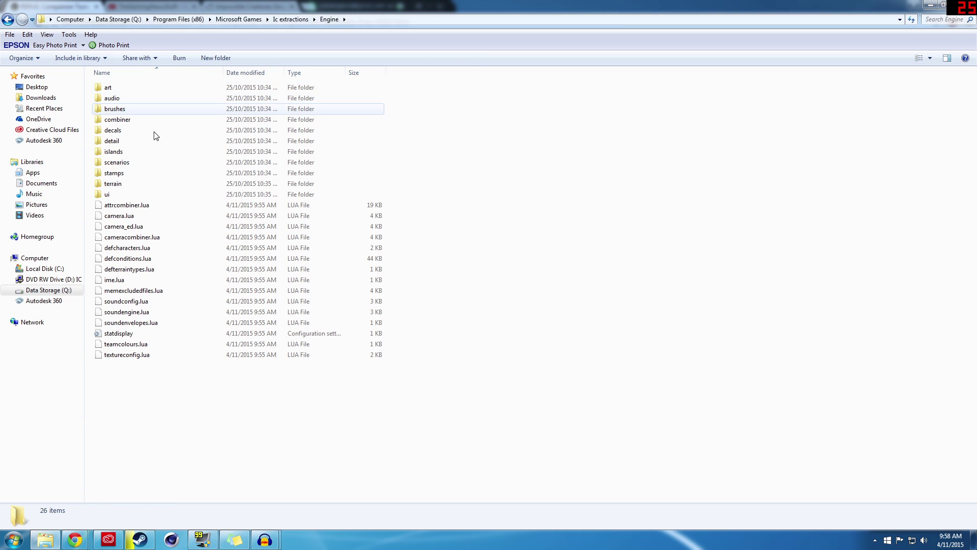
double_click(112, 184)
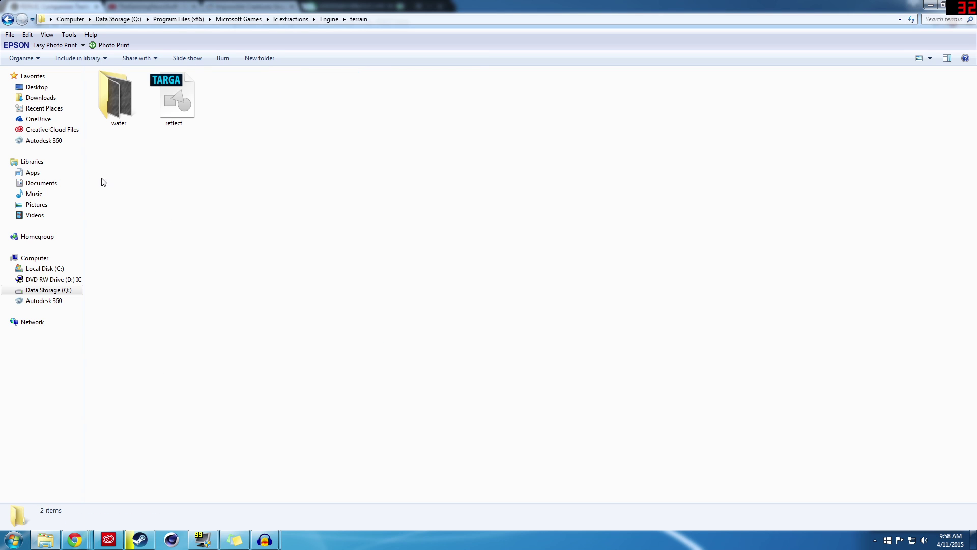
click(8, 19)
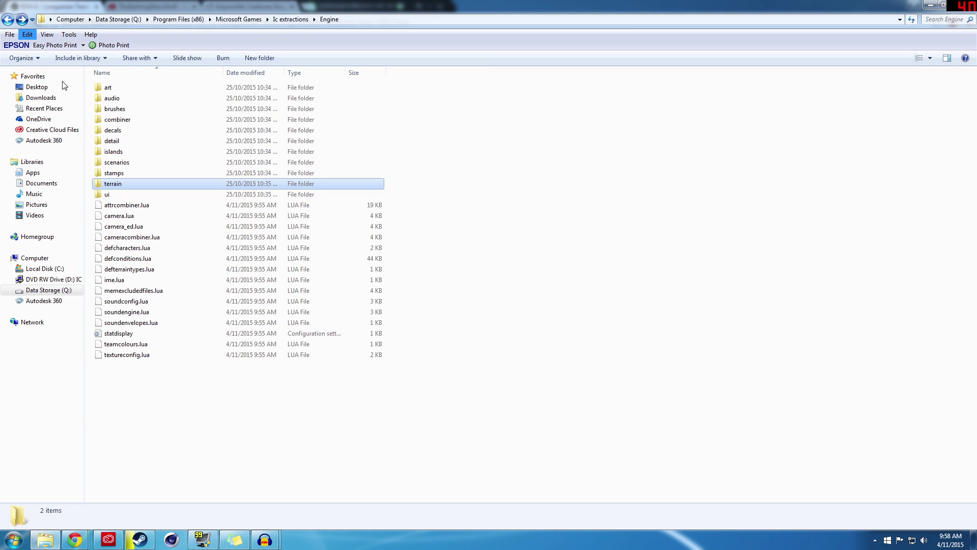
- Examine the extracted mission files in Engine's scenarios\sp folder, including the army\mission13 player folders, and return to the Engine folder
click(117, 163)
double_click(116, 163)
double_click(118, 121)
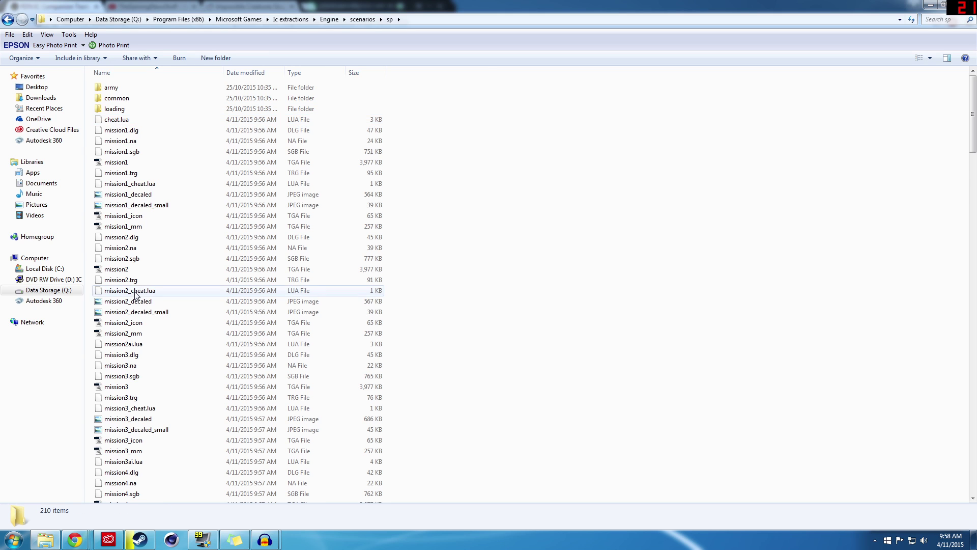
double_click(135, 87)
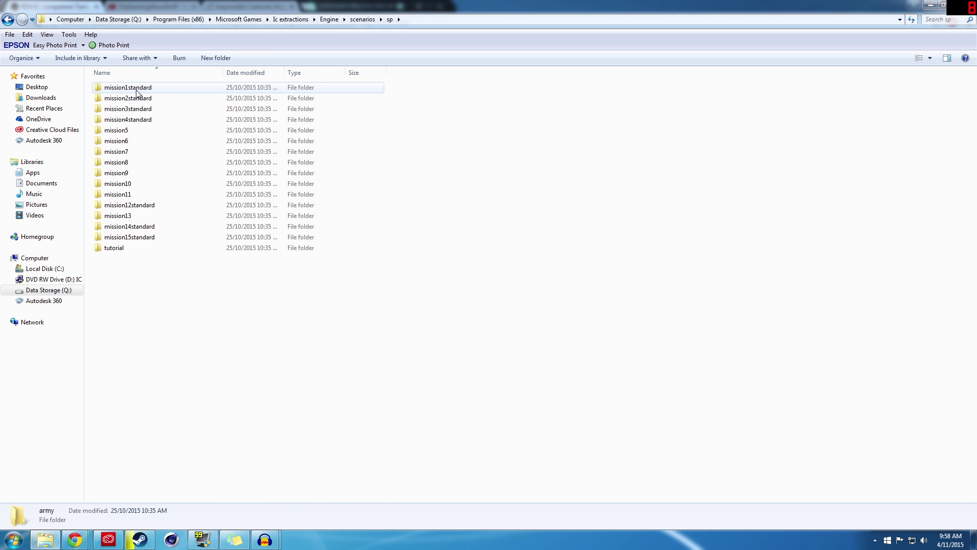
double_click(122, 216)
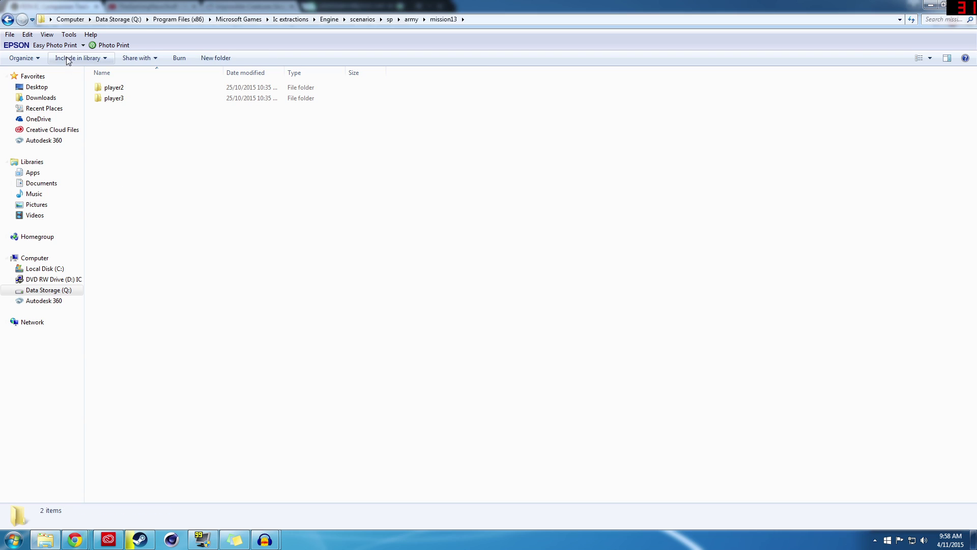
double_click(125, 98)
click(7, 20)
click(7, 19)
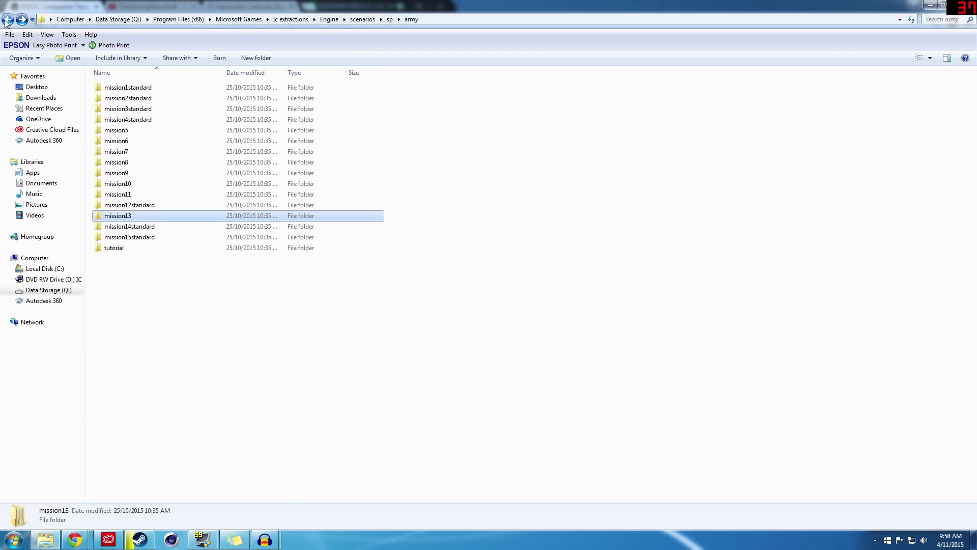
click(7, 19)
click(7, 19)
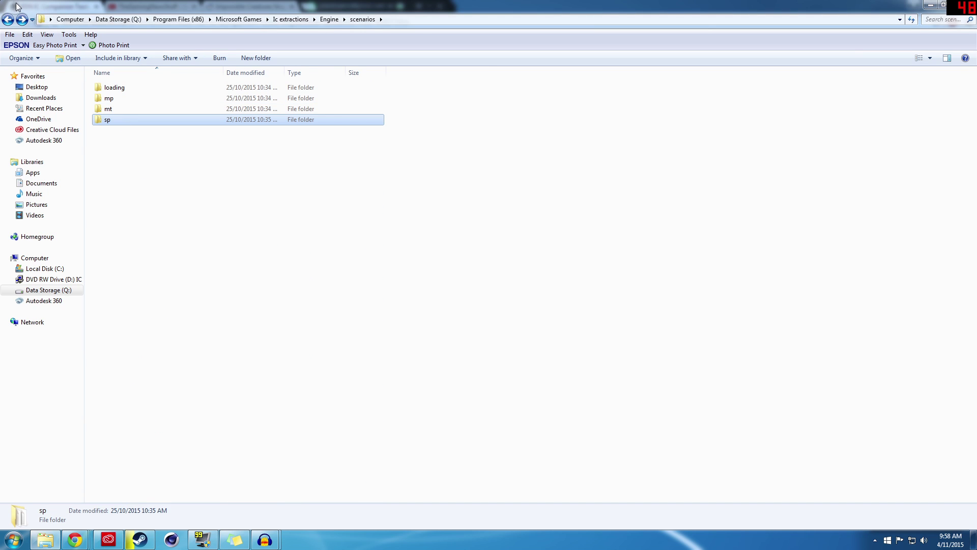
click(7, 20)
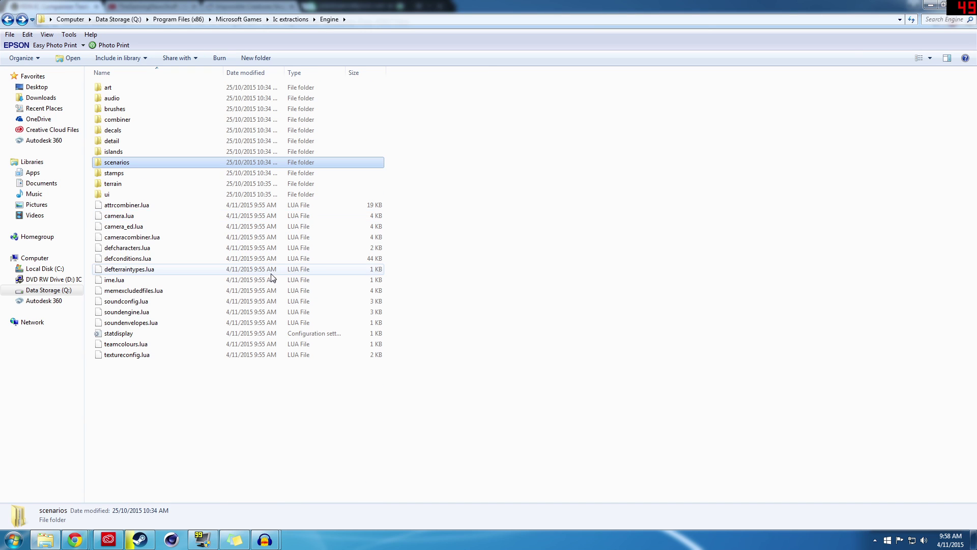
- Launch the MissionEditor application from the Microsoft Games\IC folder and dismiss its startup errors list
click(9, 18)
click(14, 19)
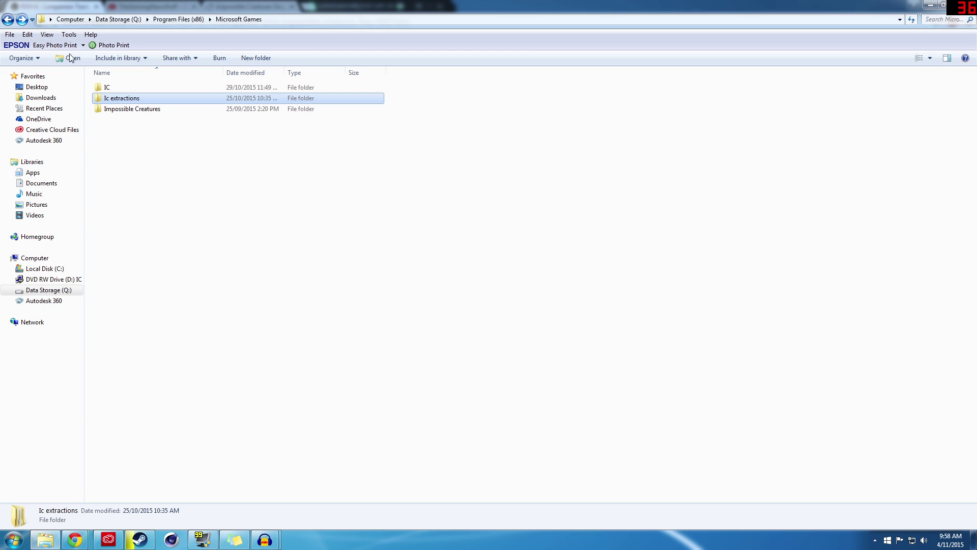
double_click(123, 89)
scroll(203, 257, down, 15)
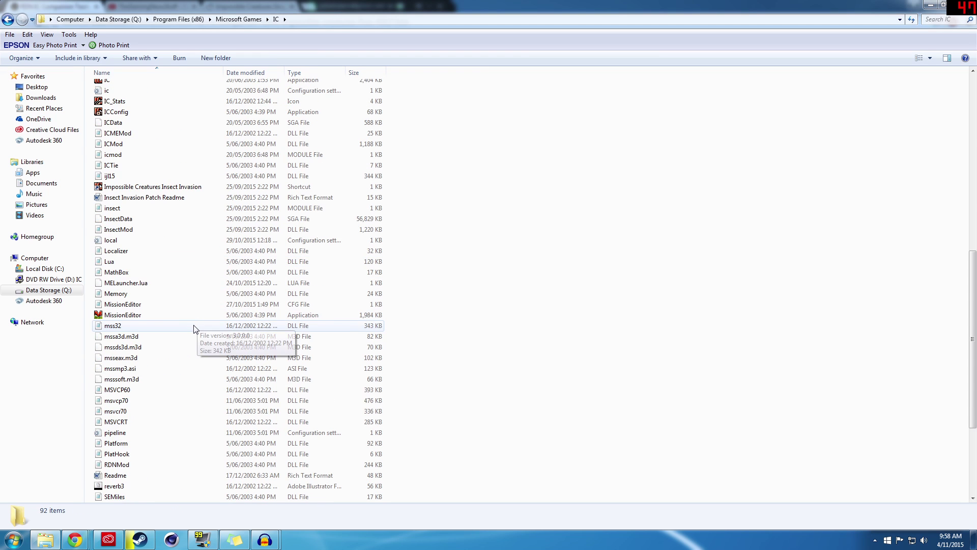
scroll(184, 285, up, 5)
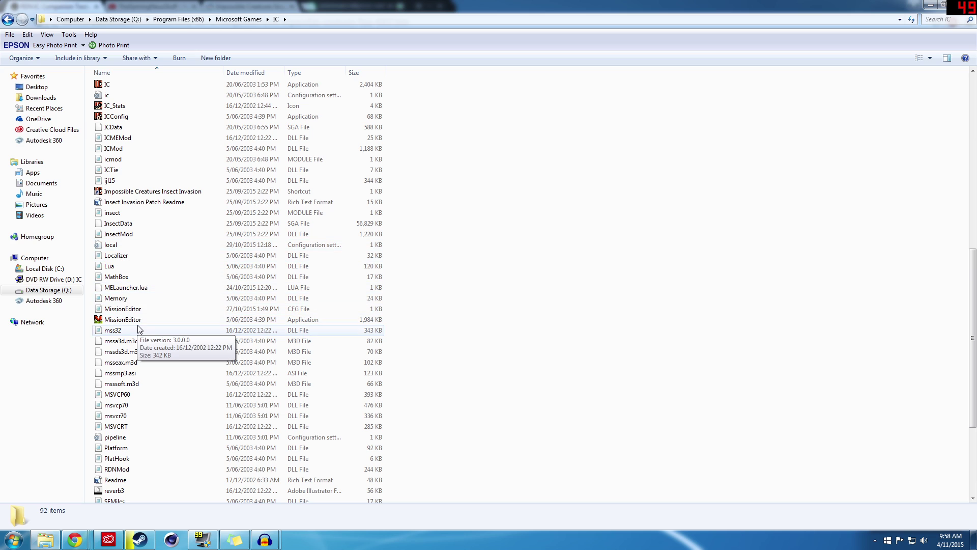
double_click(122, 319)
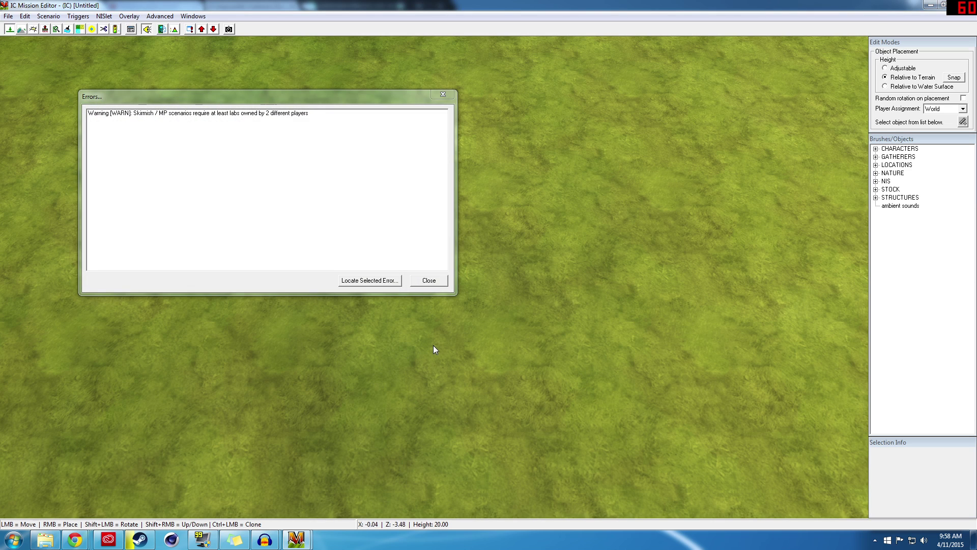
click(440, 281)
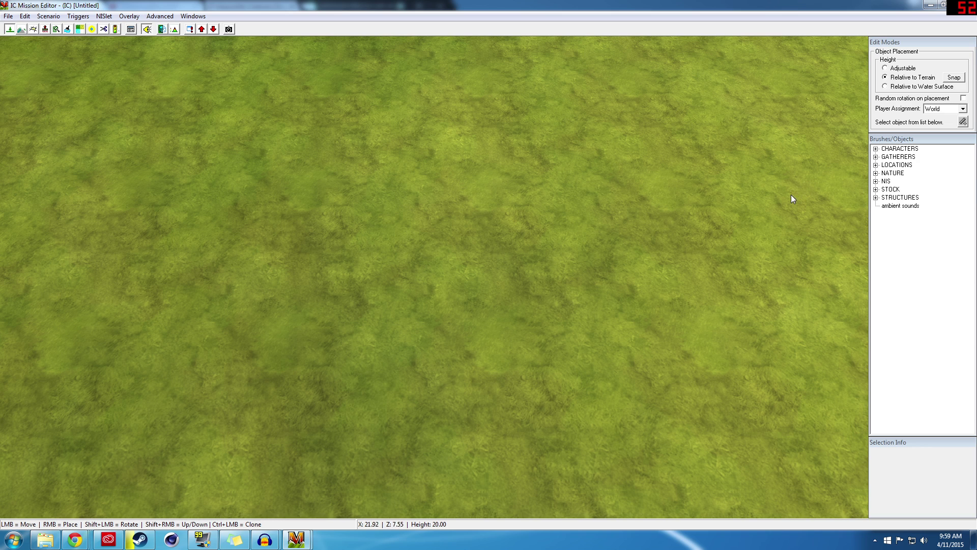
click(8, 17)
click(31, 40)
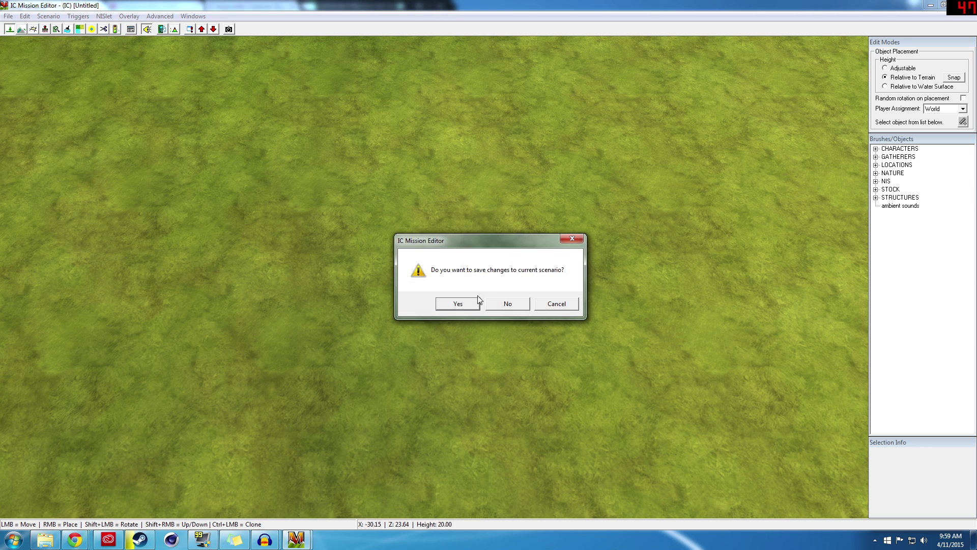
click(507, 304)
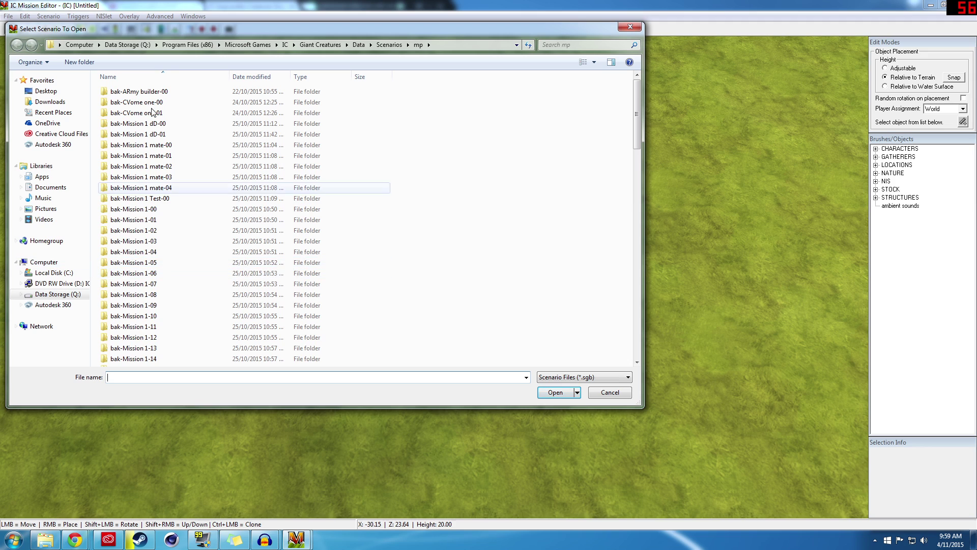
click(264, 46)
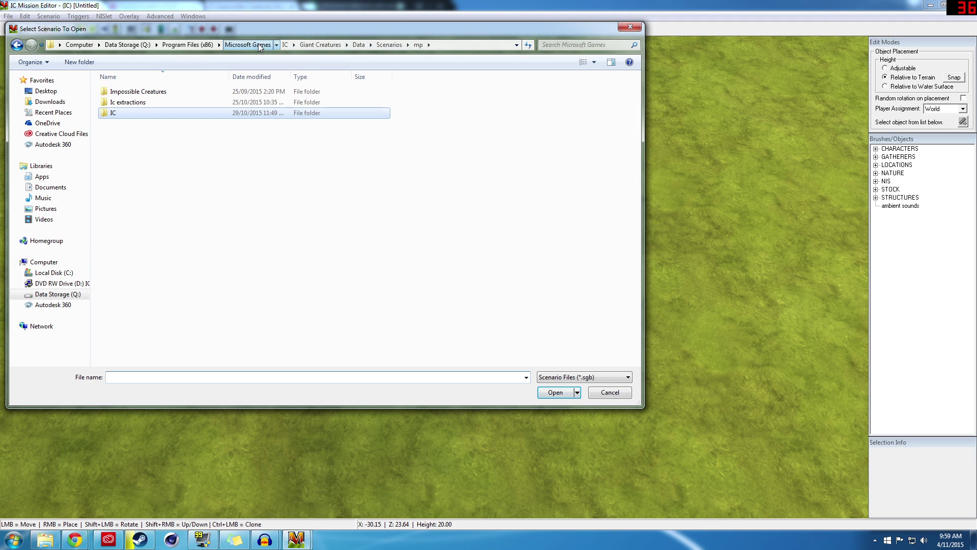
double_click(143, 103)
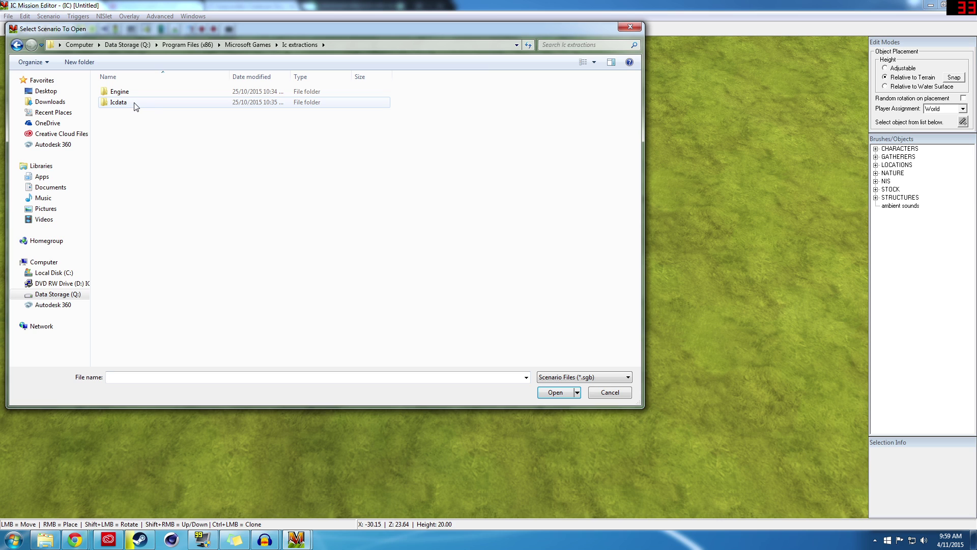
double_click(148, 92)
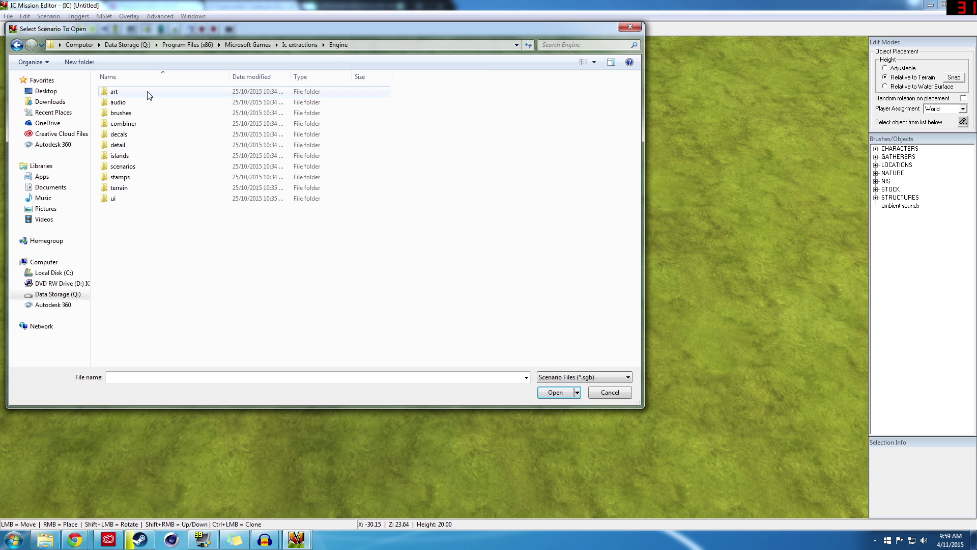
double_click(129, 168)
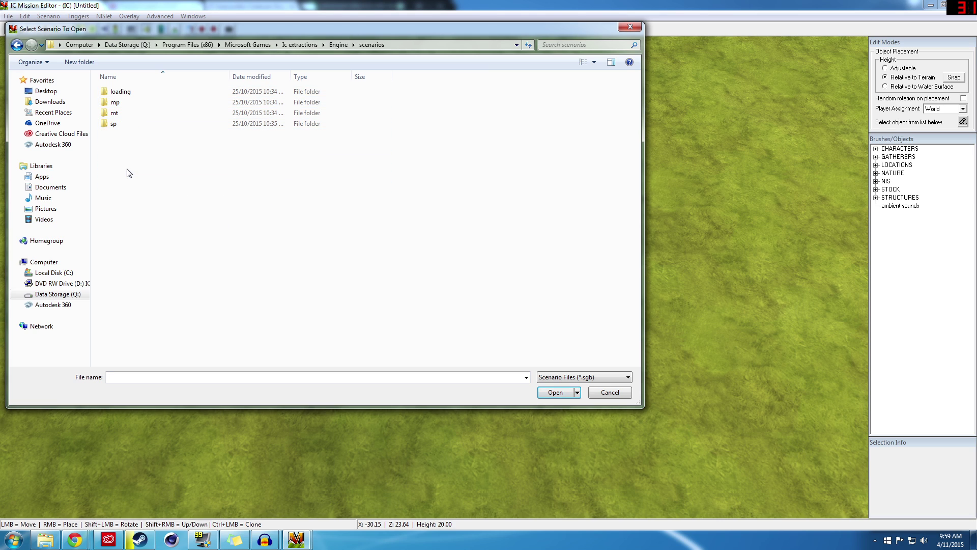
double_click(118, 124)
click(135, 125)
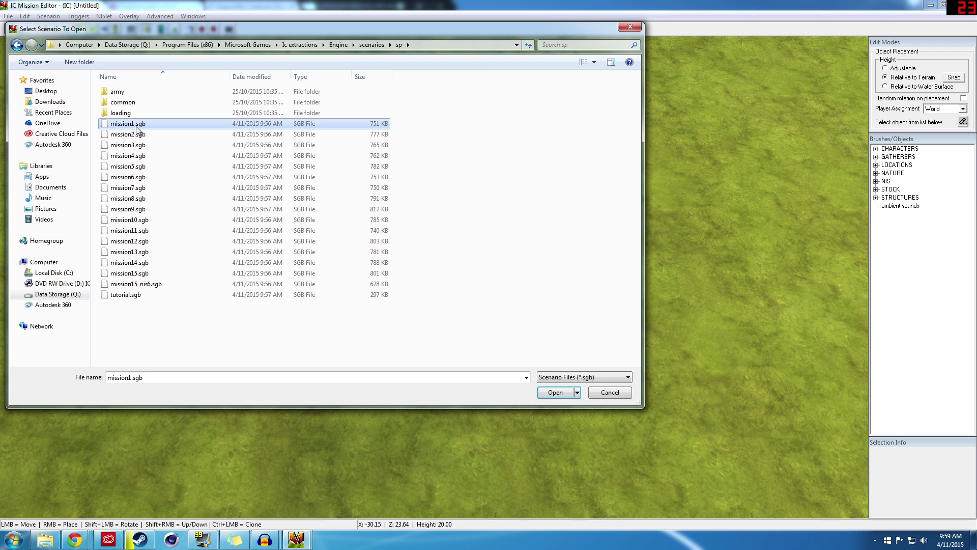
click(620, 393)
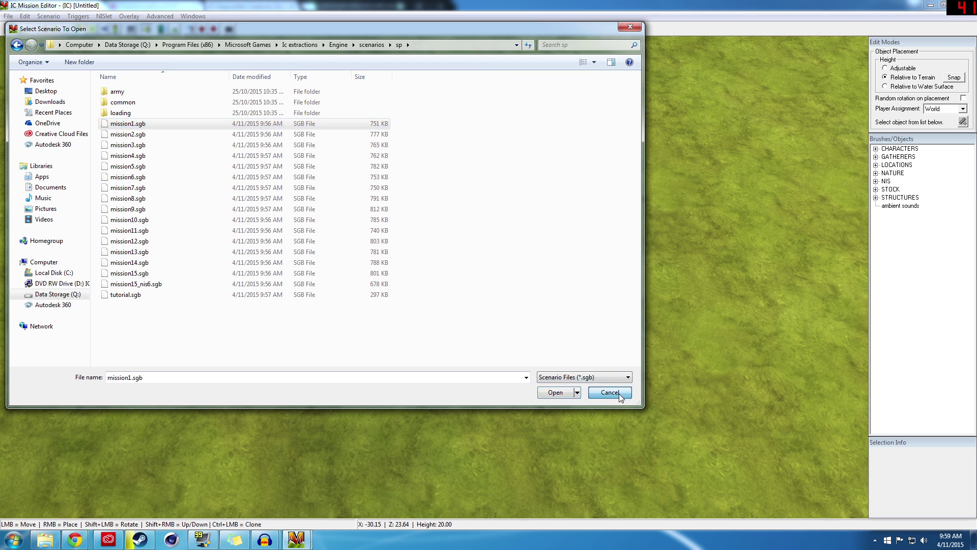
- Switch to Windows Explorer and look into the extracted Icdata folder inside Ic extractions
click(45, 539)
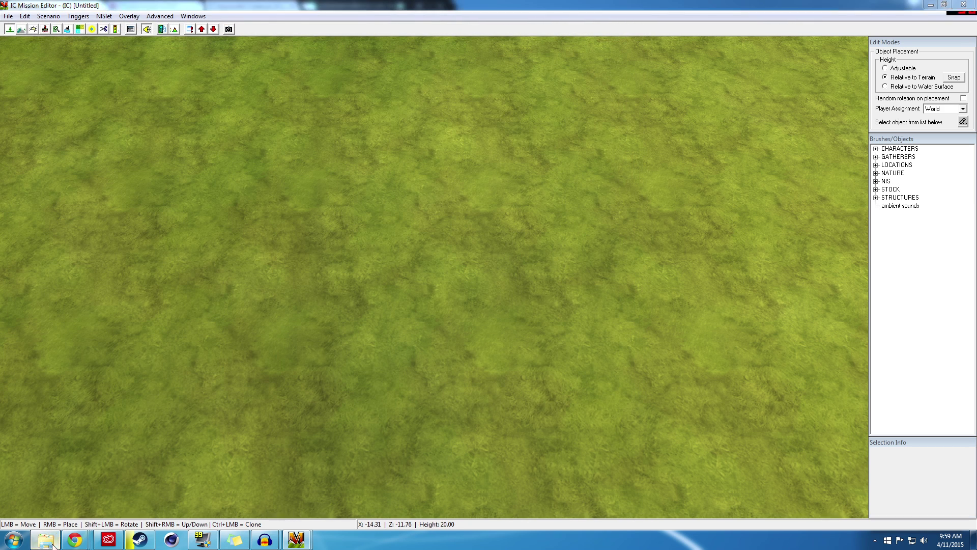
scroll(148, 183, up, 13)
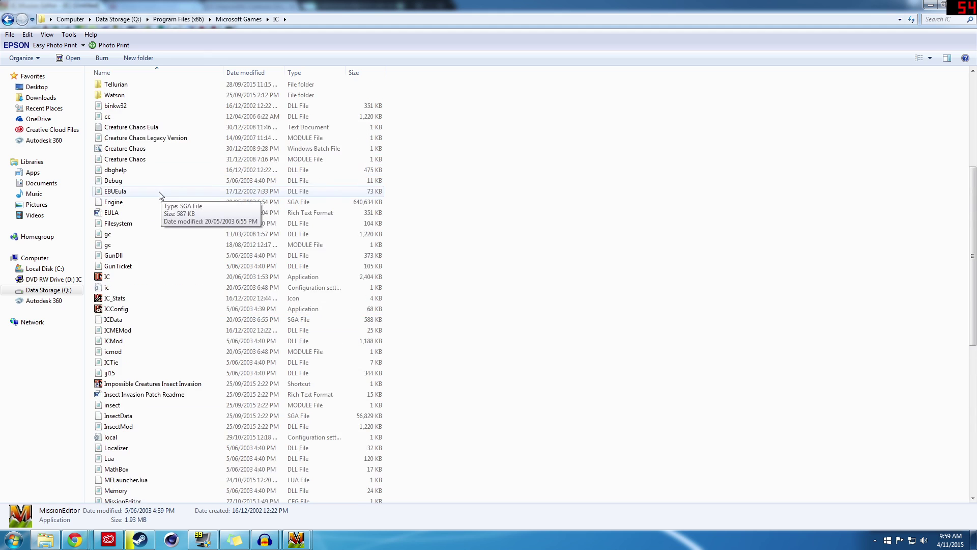
click(7, 19)
double_click(122, 98)
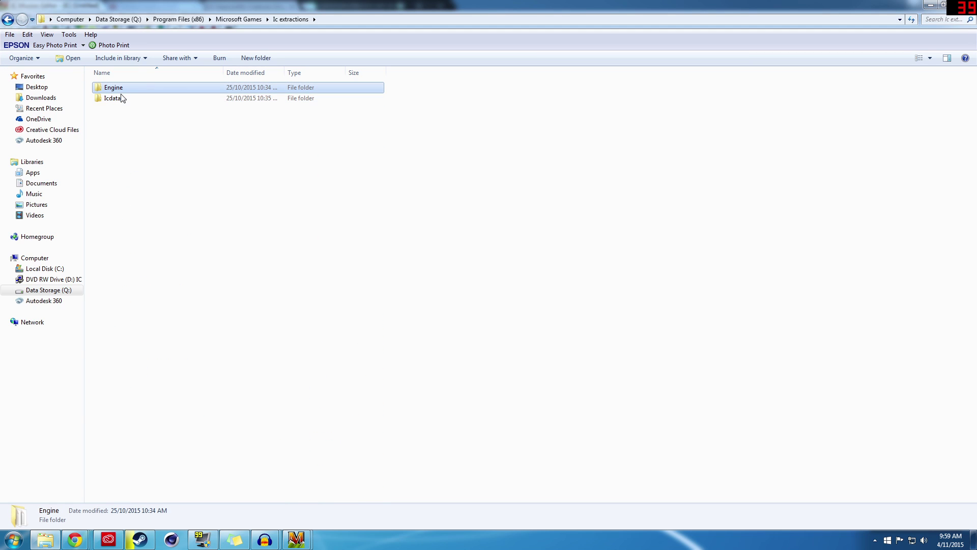
double_click(118, 99)
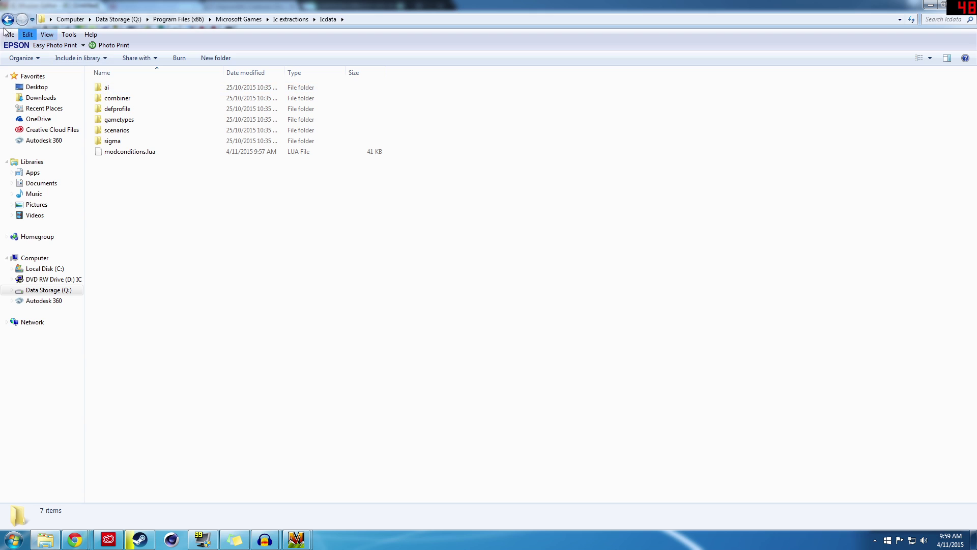
click(7, 19)
- Open the sp folder under Engine\scenarios in Ic extractions and select all of its mission files and folders
double_click(113, 90)
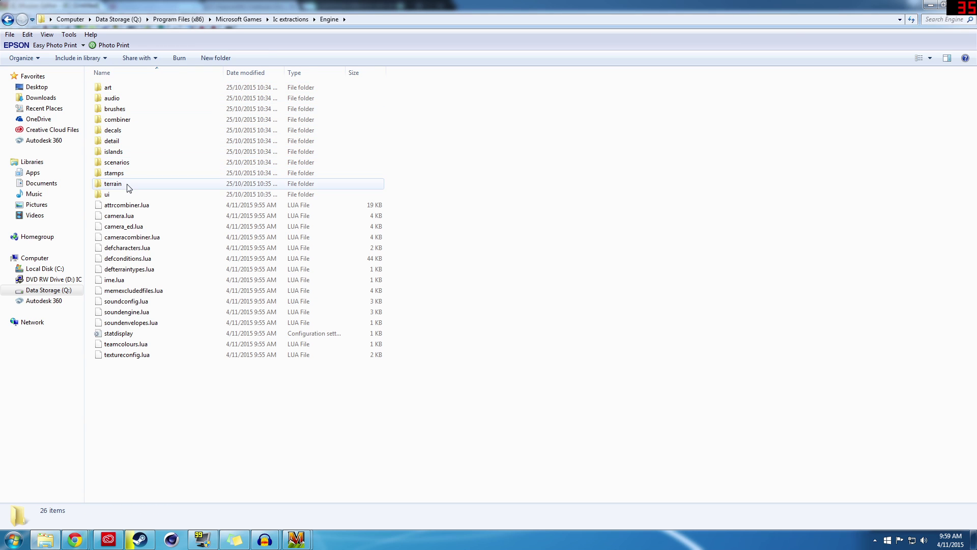
click(126, 161)
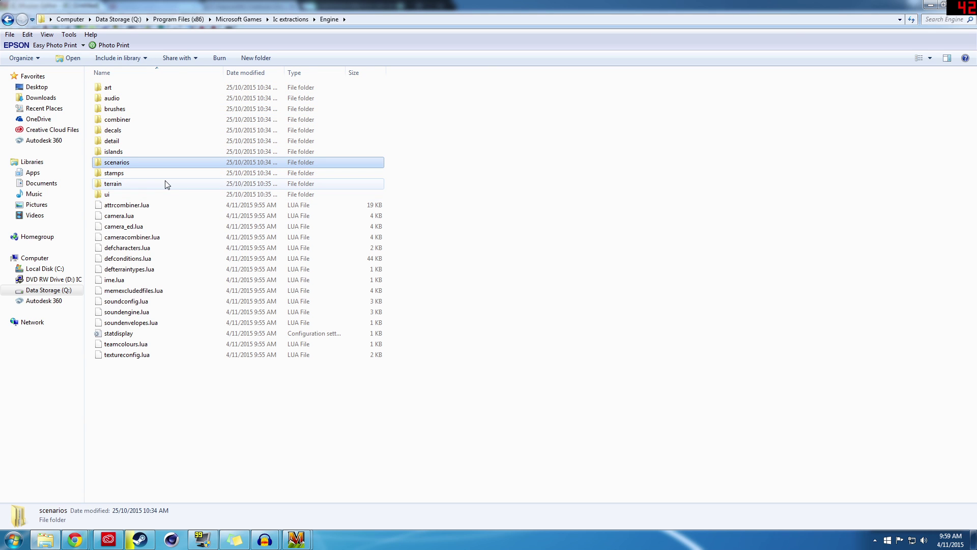
double_click(127, 162)
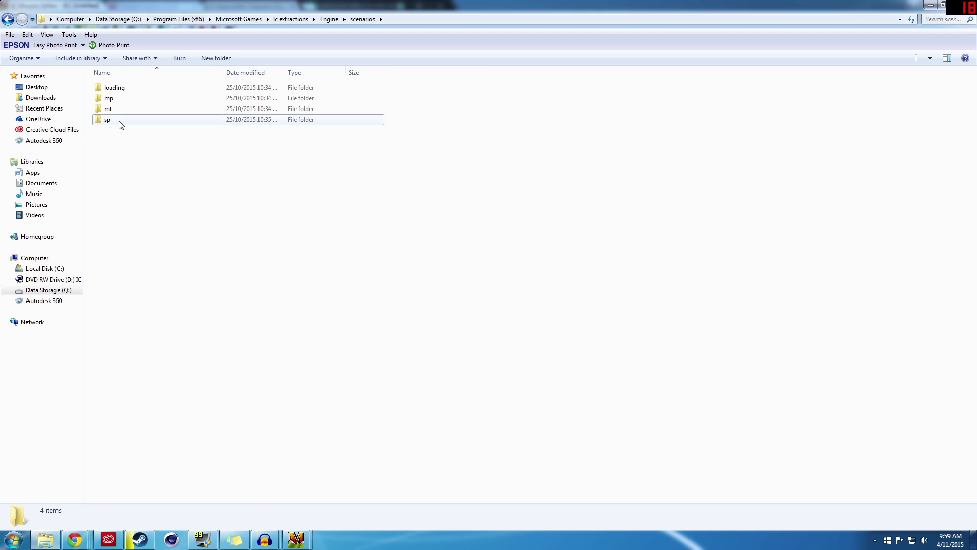
double_click(121, 122)
key(ctrl+a)
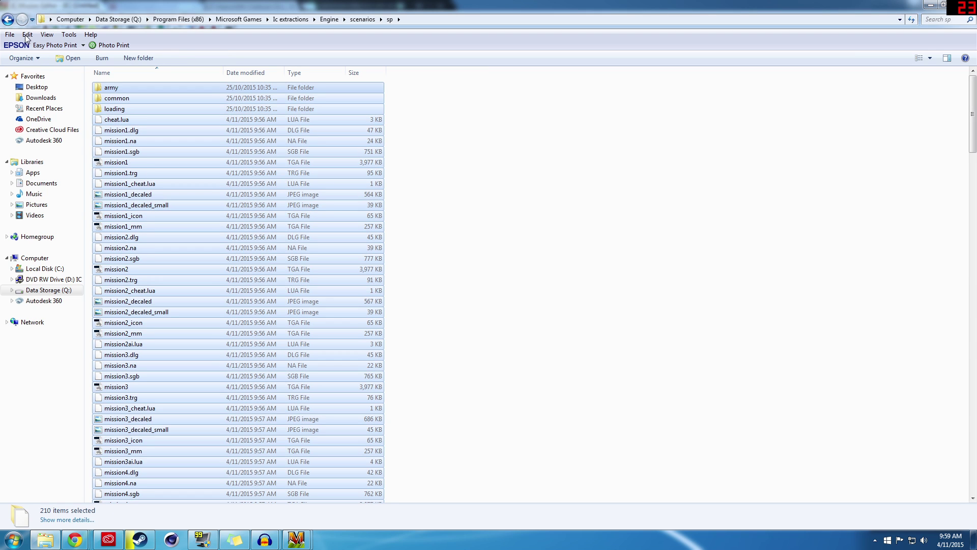
- Return to Microsoft Games and look through the IC folder's subfolders, including Data and Creature Chaos 4.2
click(9, 19)
click(8, 20)
click(8, 20)
click(8, 19)
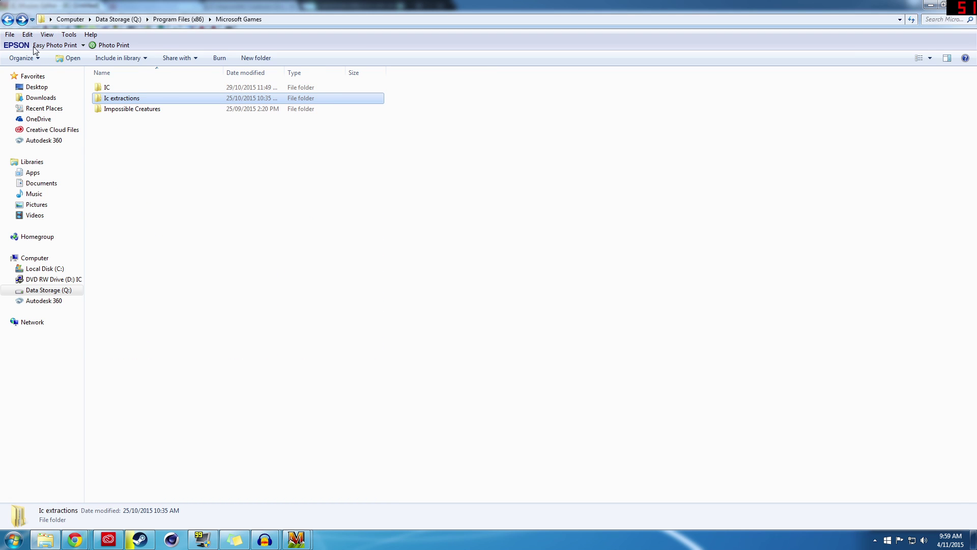
double_click(135, 89)
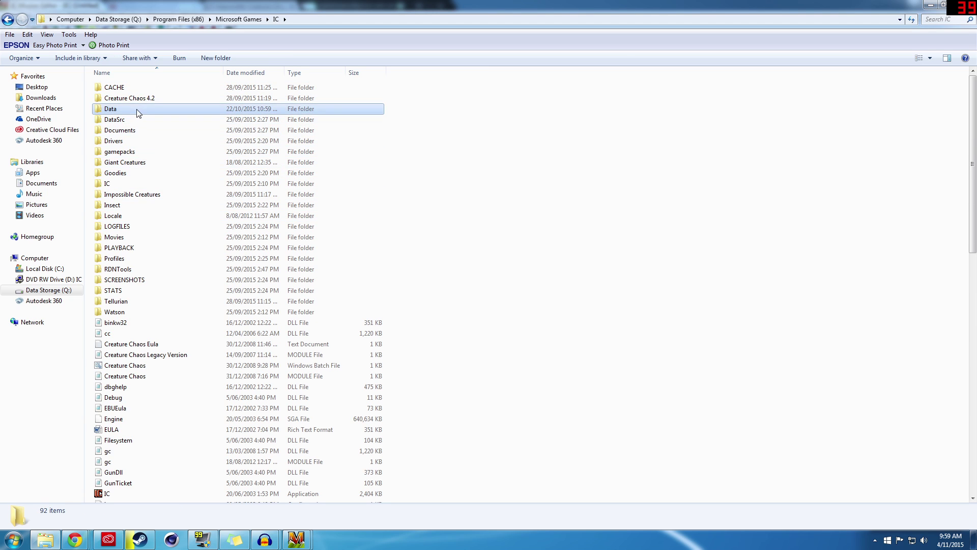
double_click(136, 108)
click(8, 20)
double_click(132, 98)
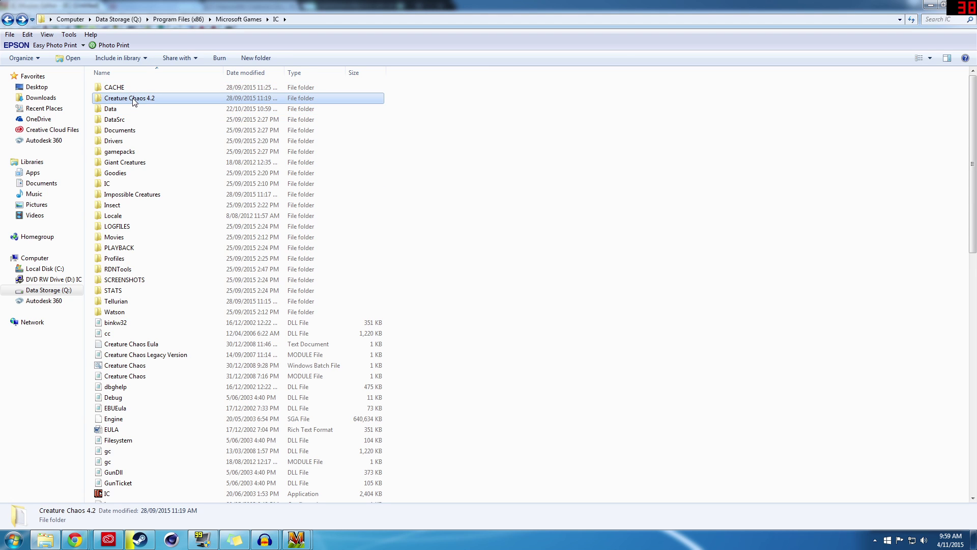
click(8, 20)
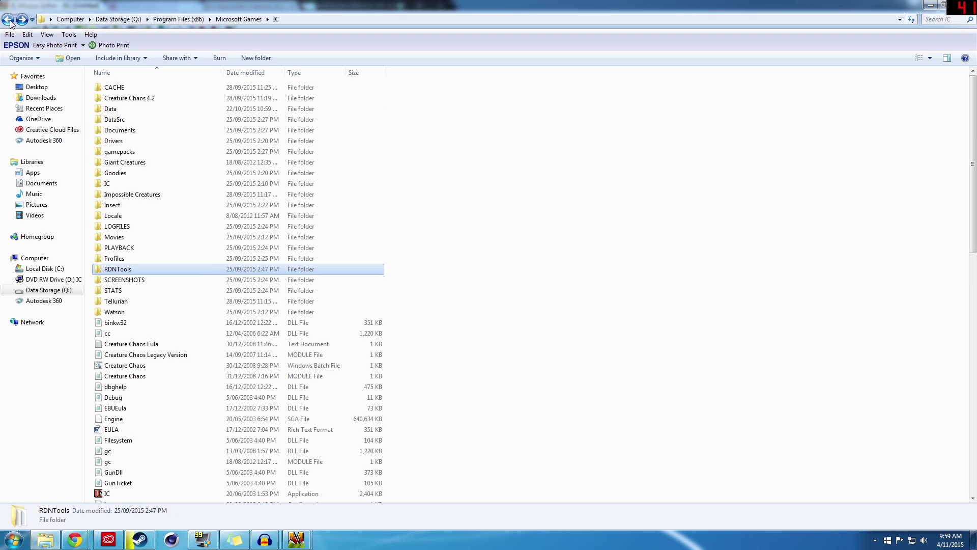
click(8, 20)
- Look into the Engine folder in Ic extractions, select all of its contents, and return to Microsoft Games
double_click(144, 109)
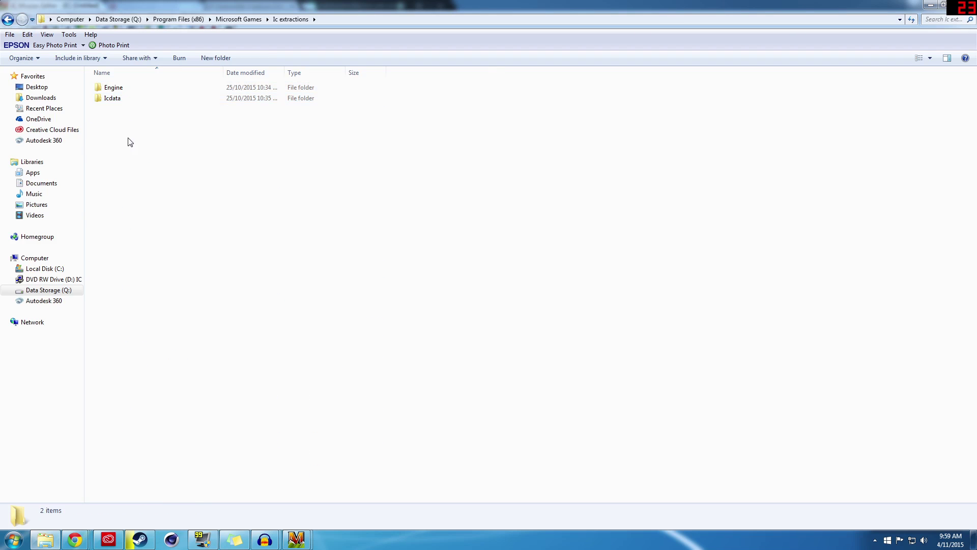
drag(126, 141, 125, 76)
double_click(124, 90)
key(ctrl+a)
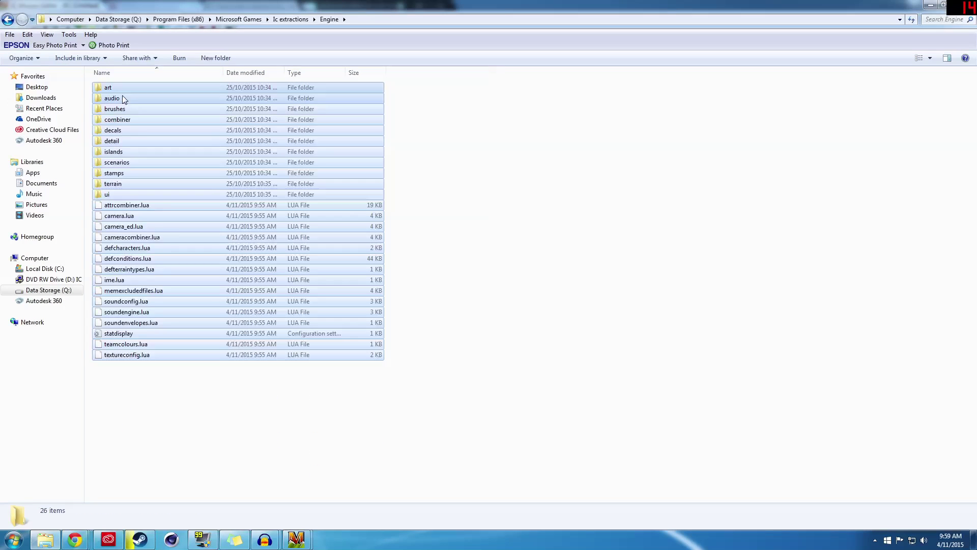
double_click(8, 20)
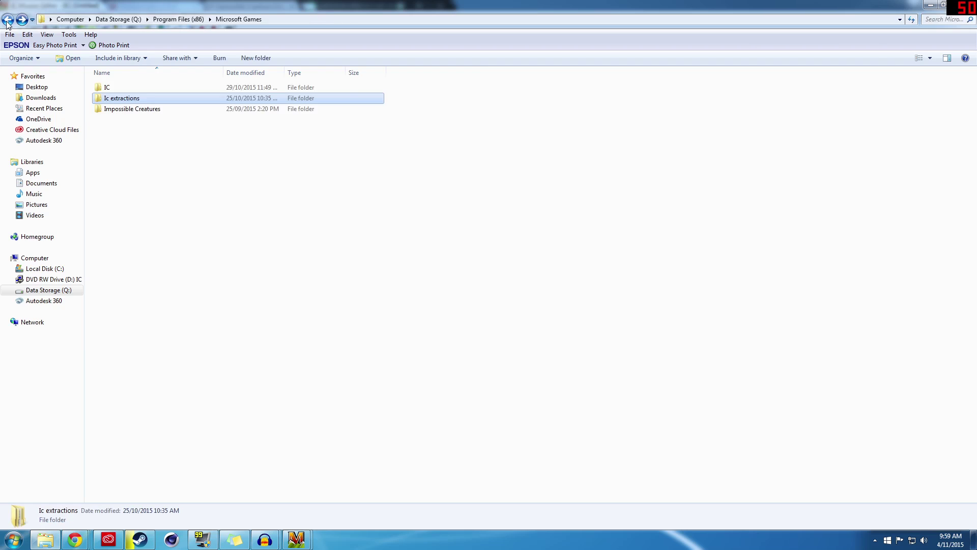
click(9, 20)
- Browse to IC\Giant Creatures\Data\Scenarios\sp, examine its mission files, and return to the Scenarios folder
double_click(142, 90)
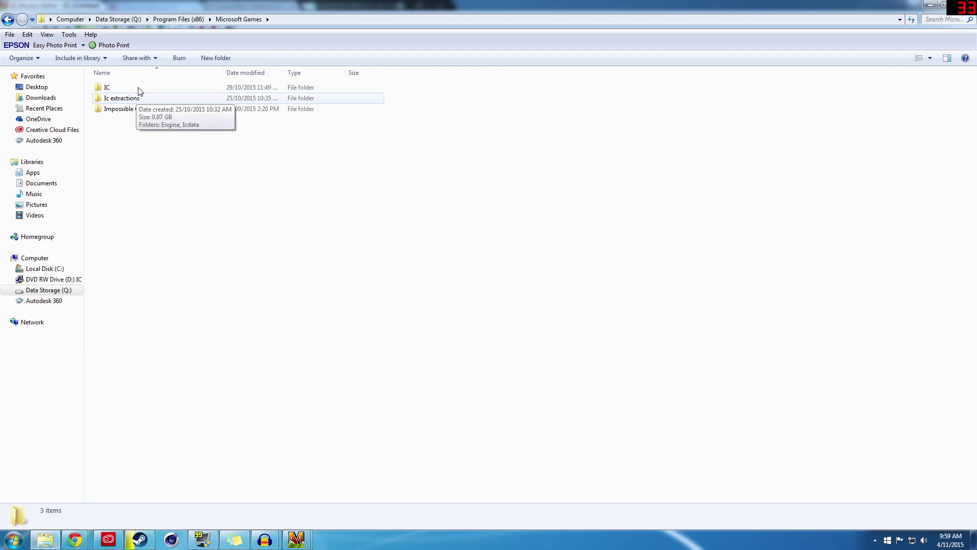
double_click(140, 87)
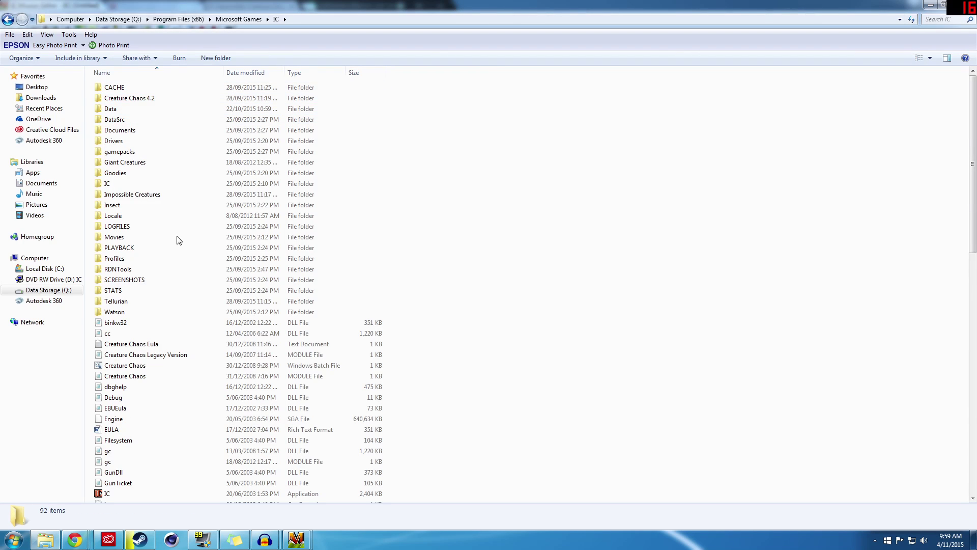
double_click(148, 162)
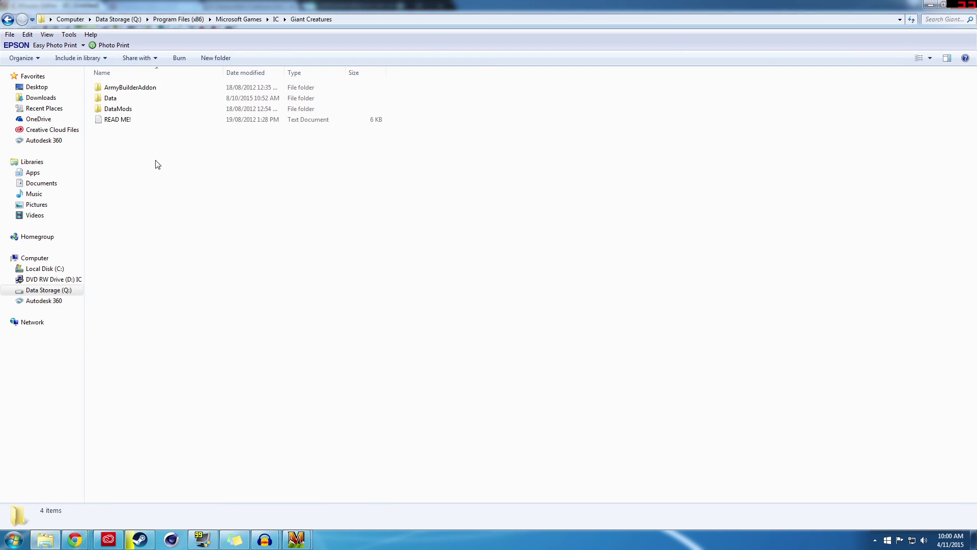
double_click(153, 100)
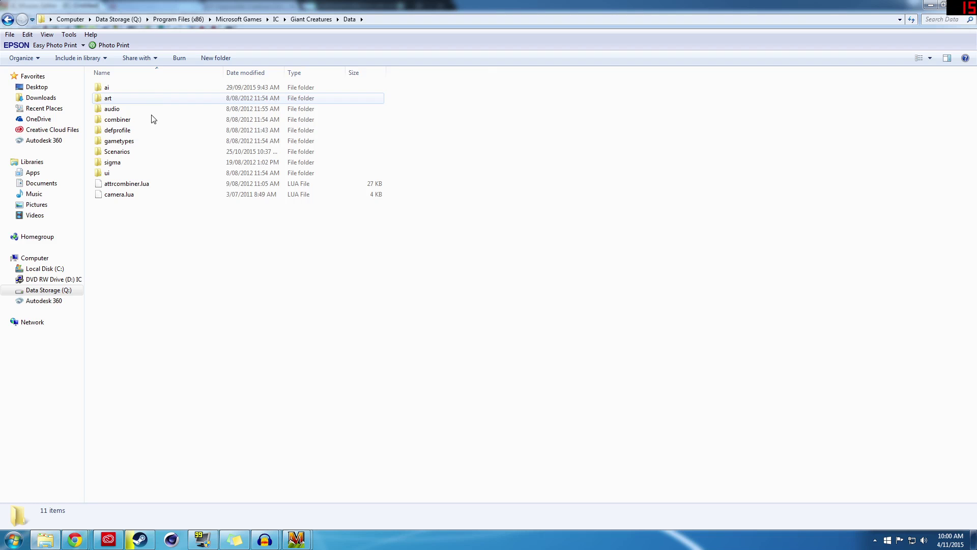
double_click(133, 152)
double_click(133, 100)
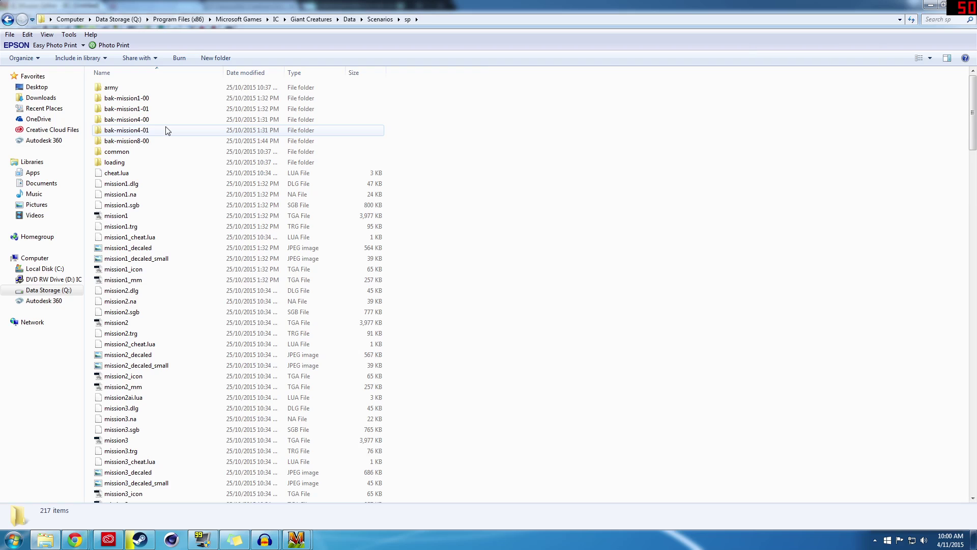
mouse_move(168, 131)
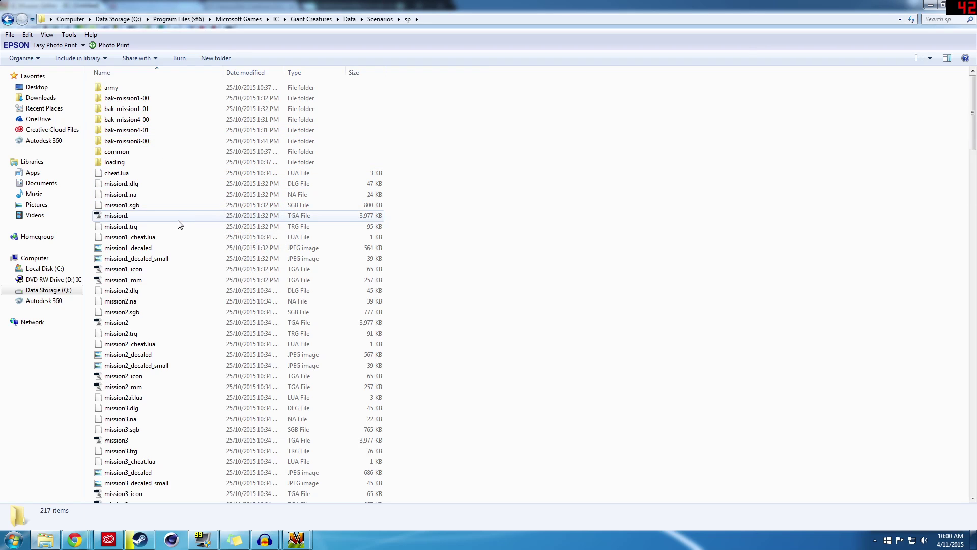
click(9, 20)
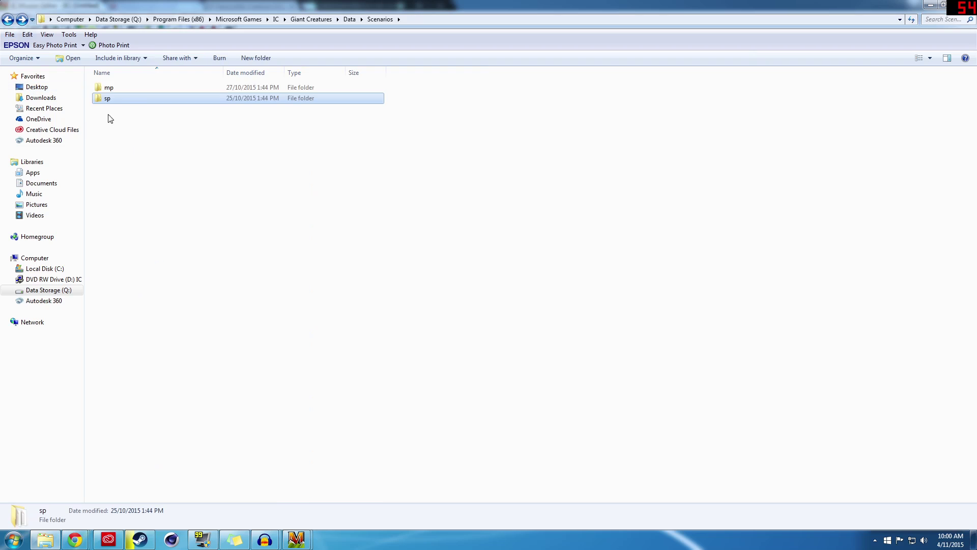
click(8, 19)
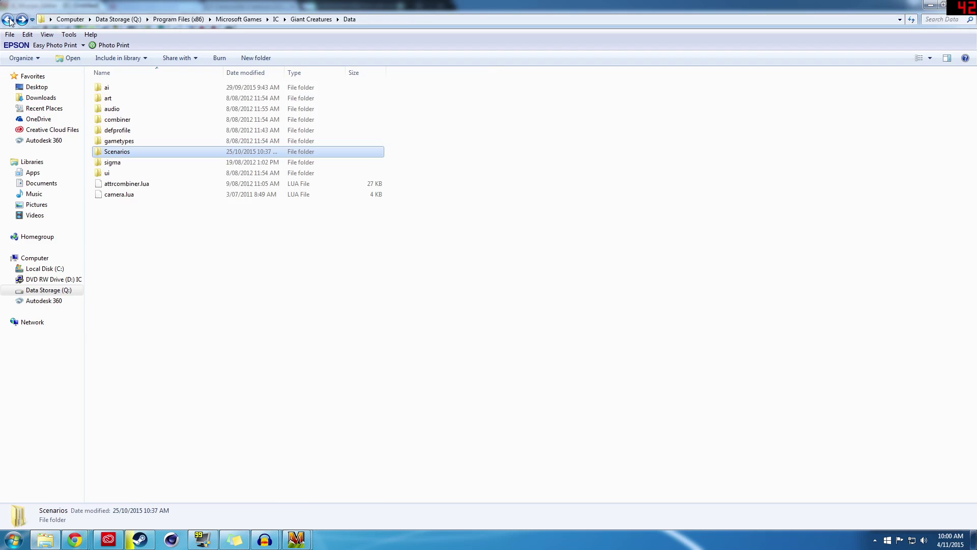
double_click(127, 155)
drag(144, 346, 137, 144)
- Switch to IC Mission Editor and bring its main window in front of the Debug Window
mouse_move(296, 538)
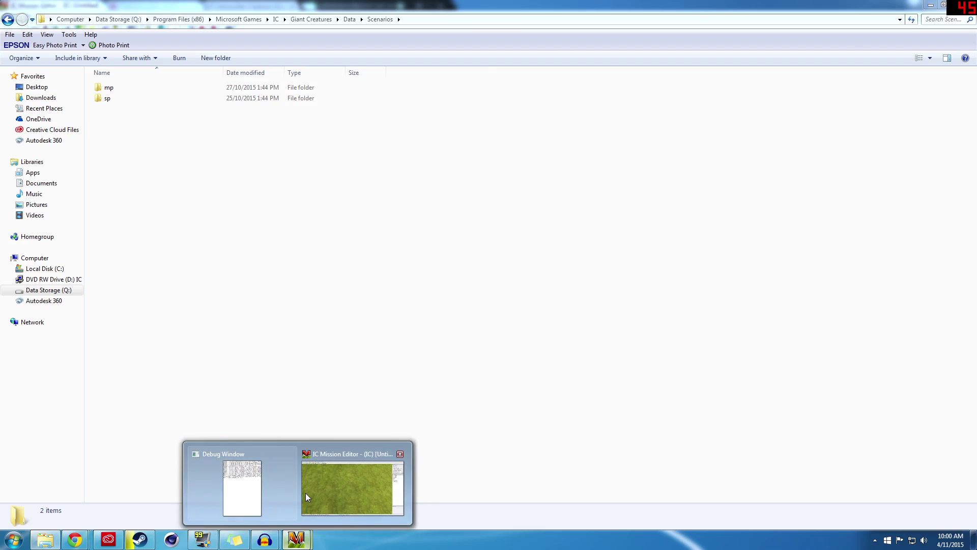
click(315, 480)
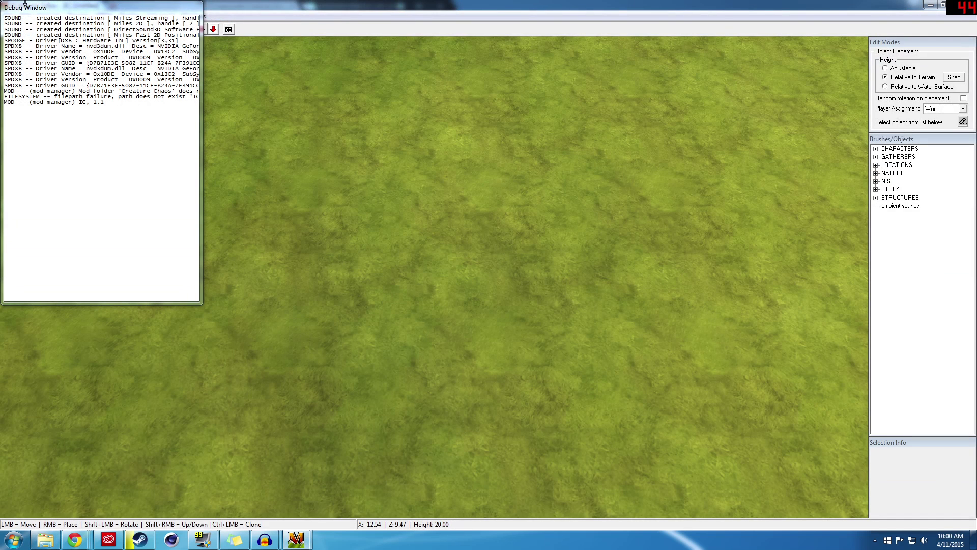
double_click(308, 8)
double_click(479, 83)
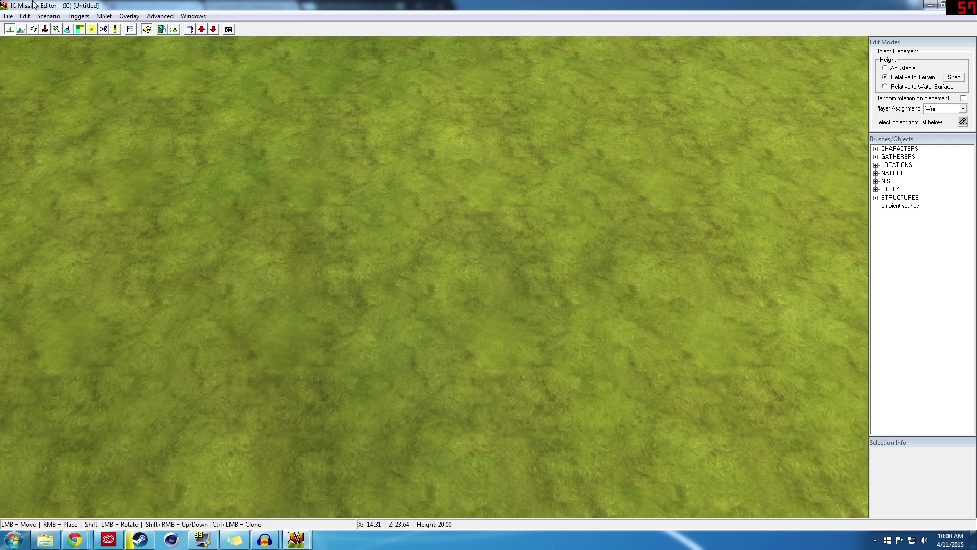
- Open mission1.sgb from Giant Creatures\Data\Scenarios\sp without saving the current scenario, and dismiss the error list
click(8, 15)
click(20, 31)
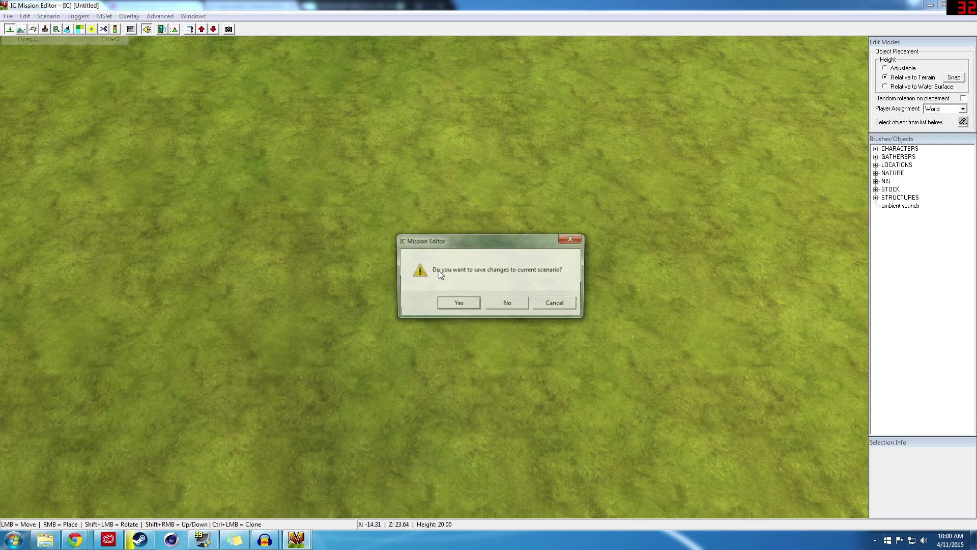
click(499, 303)
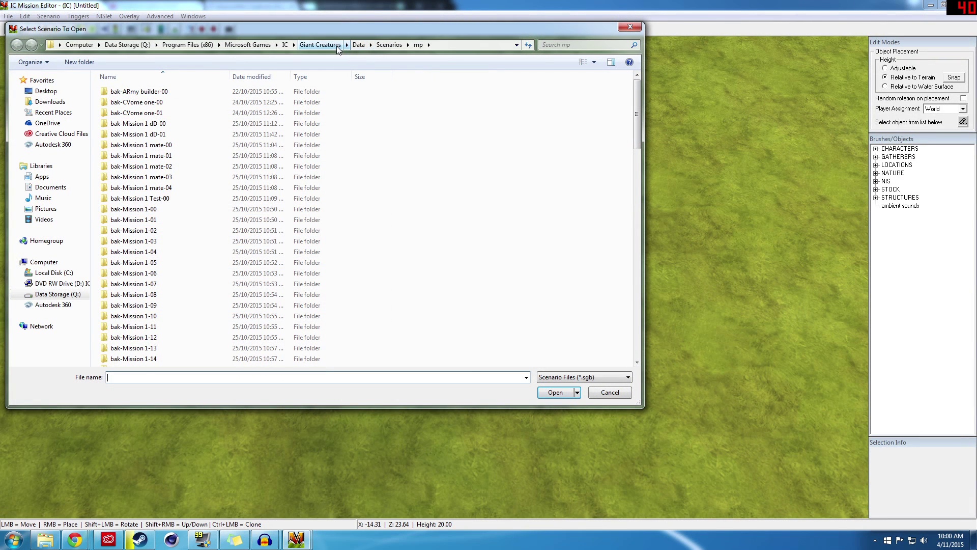
click(389, 45)
double_click(123, 102)
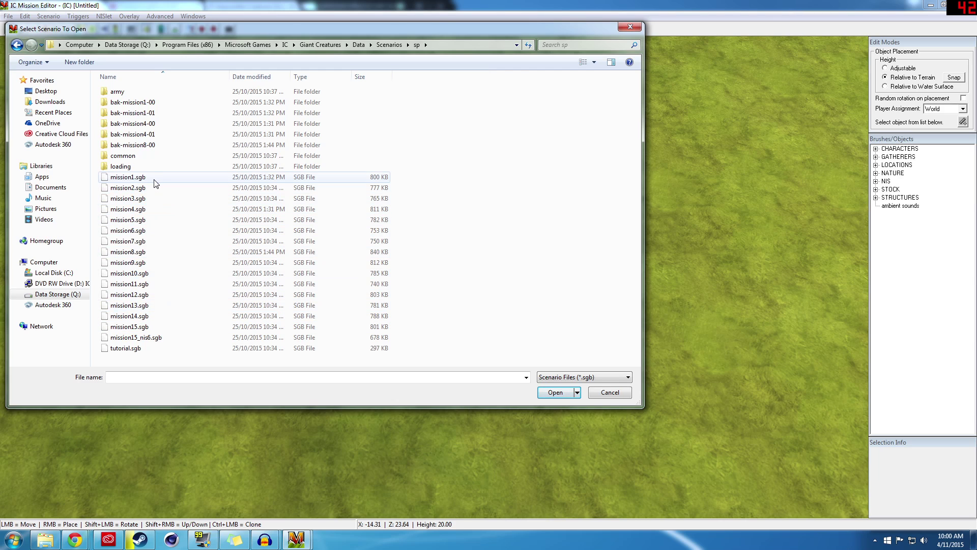
double_click(186, 188)
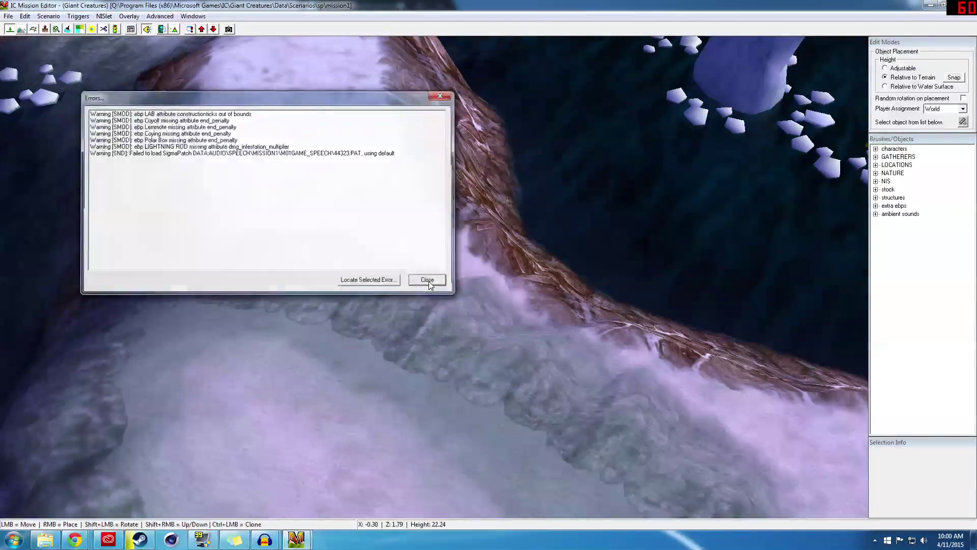
click(428, 281)
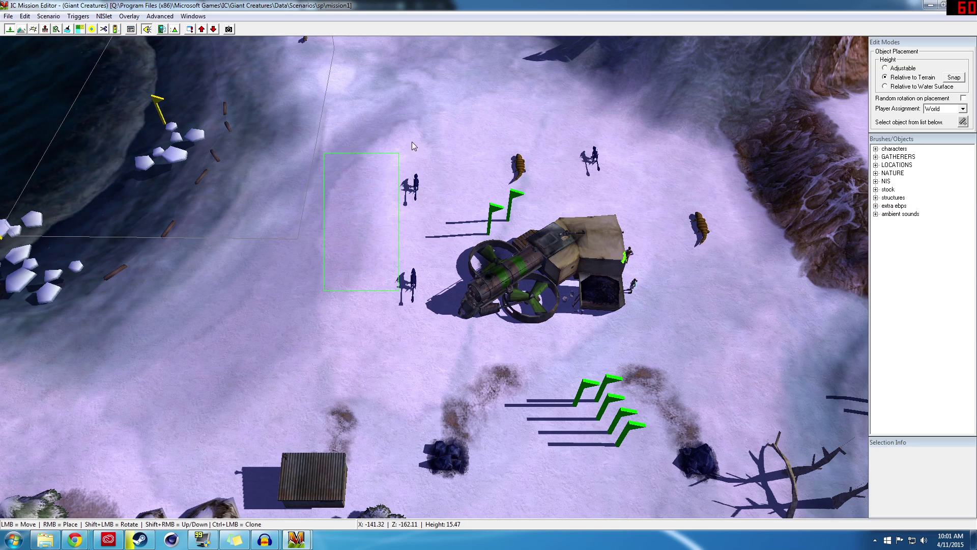
- Delete the Alien and Blue Tongued Skink creatures standing on the snow around the locomotive
click(414, 284)
key(Delete)
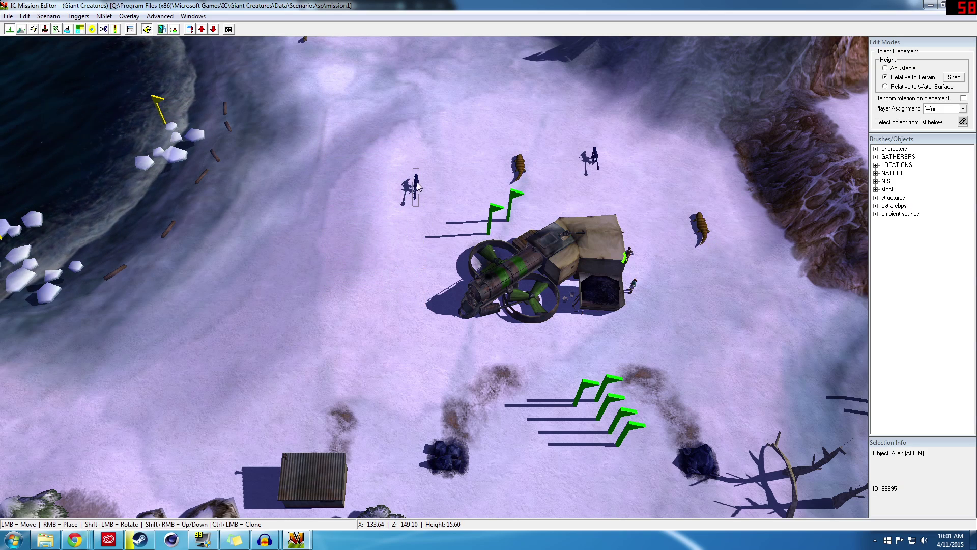
click(414, 188)
key(Delete)
click(518, 168)
key(Delete)
click(684, 212)
key(Delete)
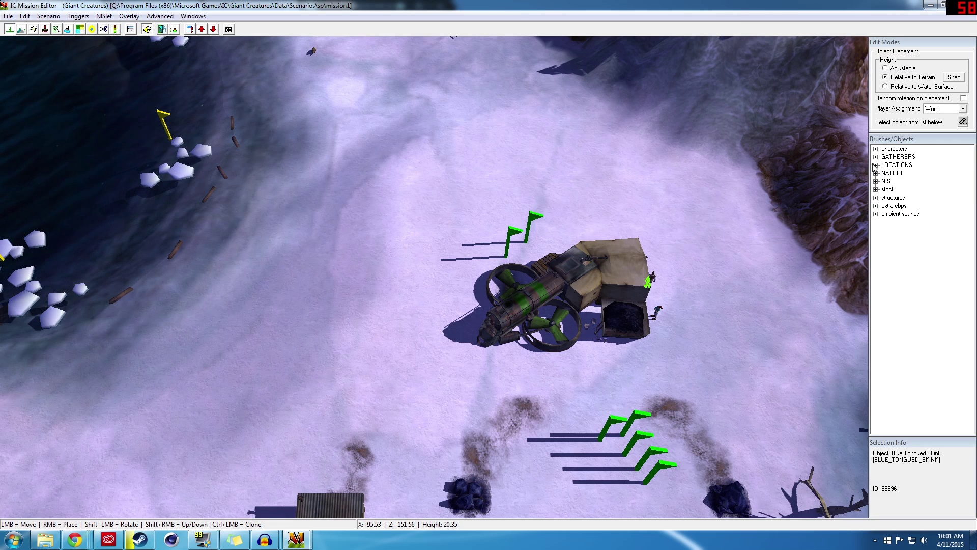
- Place an Alien from the stock creatures on the snow beside the locomotive and its green flags
click(875, 189)
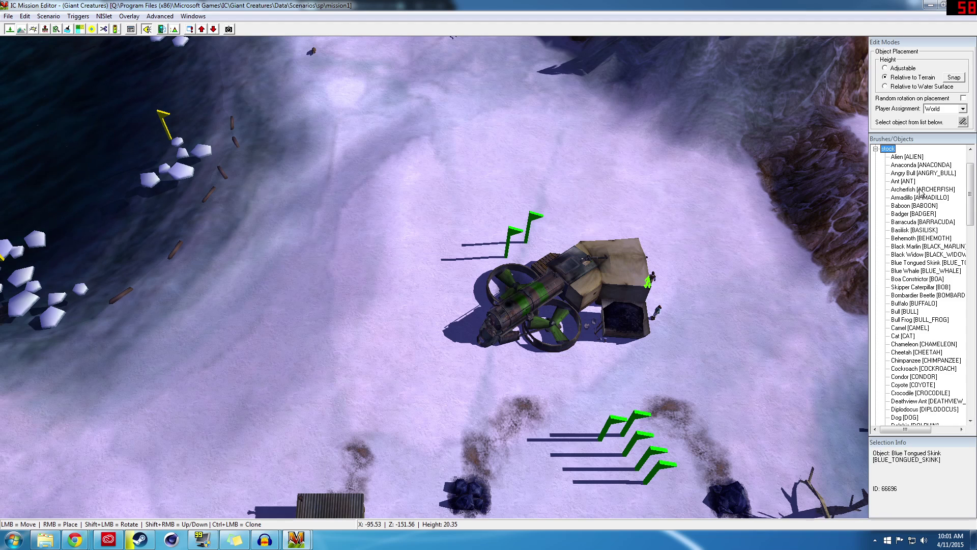
drag(971, 204, 973, 397)
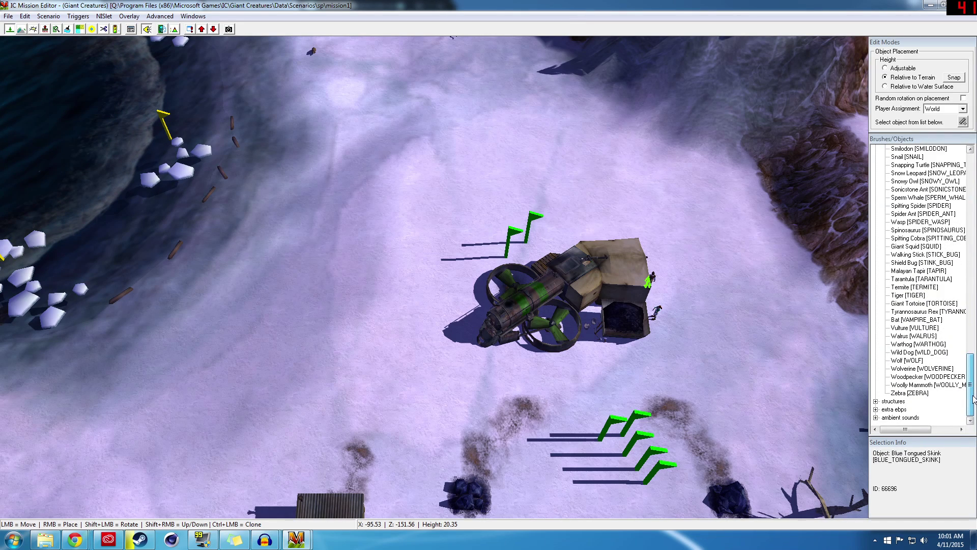
scroll(947, 263, up, 20)
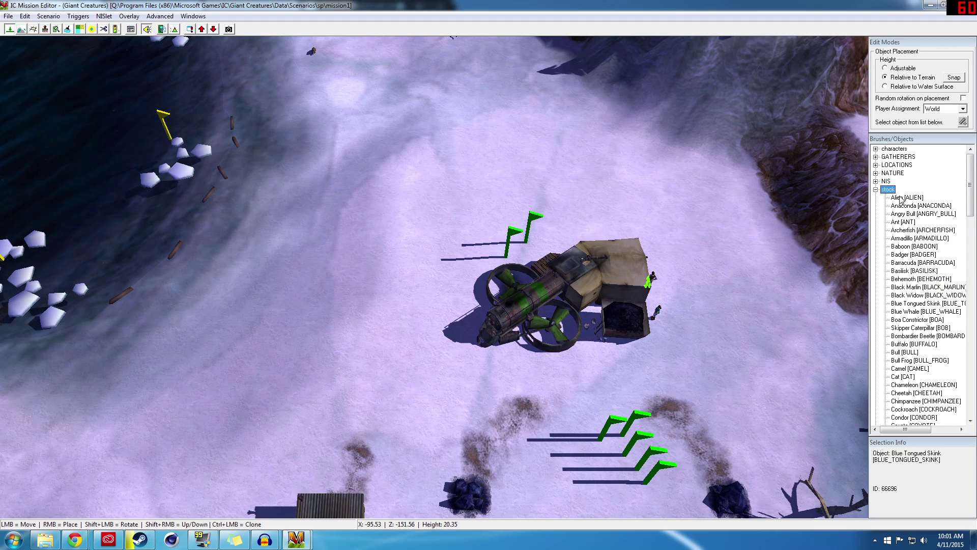
scroll(392, 261, up, 3)
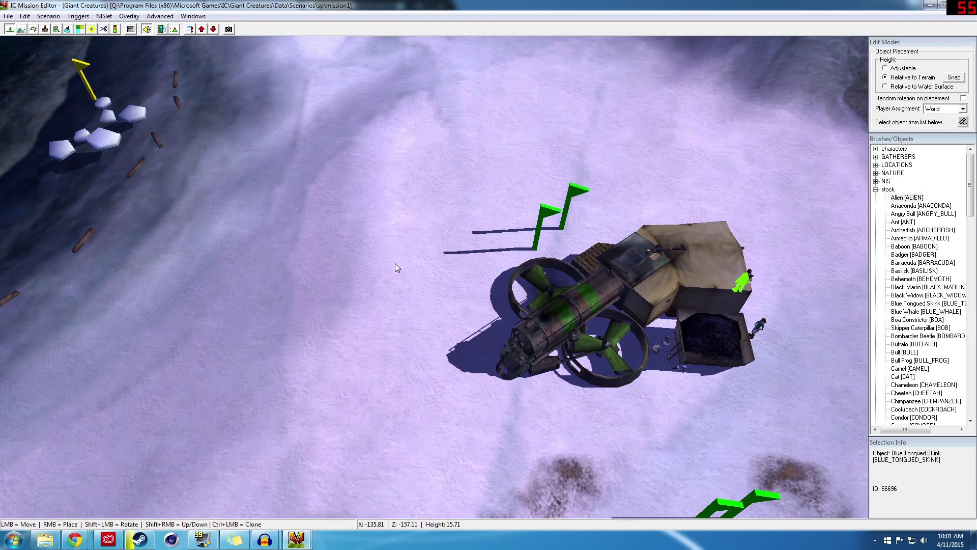
right_click(410, 219)
- Examine the newly placed Alien up close, select it, and return to an overview of the map
scroll(398, 232, up, 2)
scroll(398, 232, up, 5)
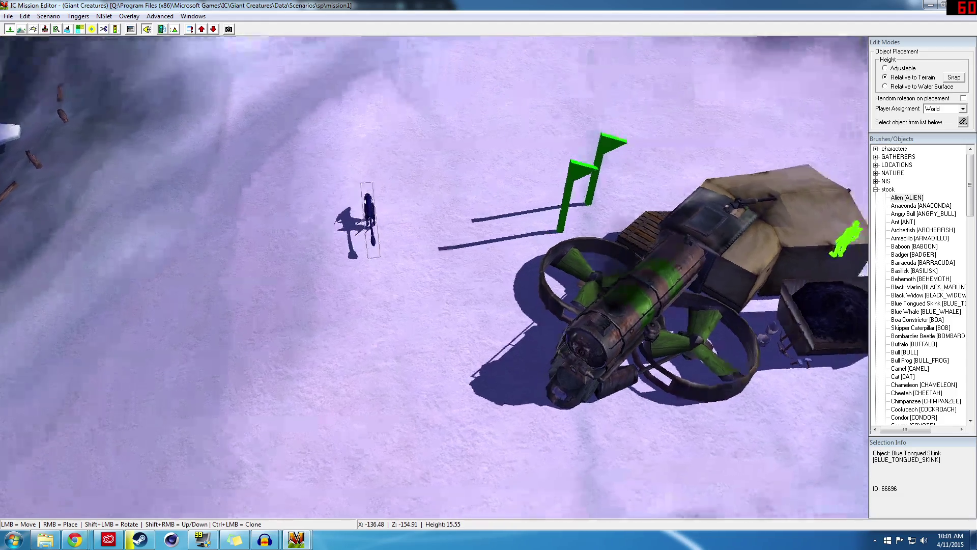
scroll(343, 236, up, 5)
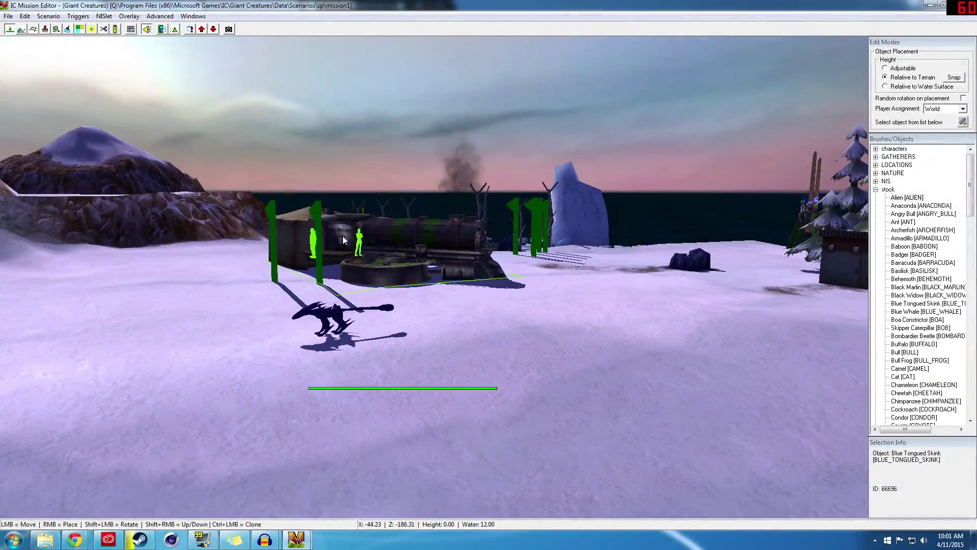
scroll(233, 340, down, 3)
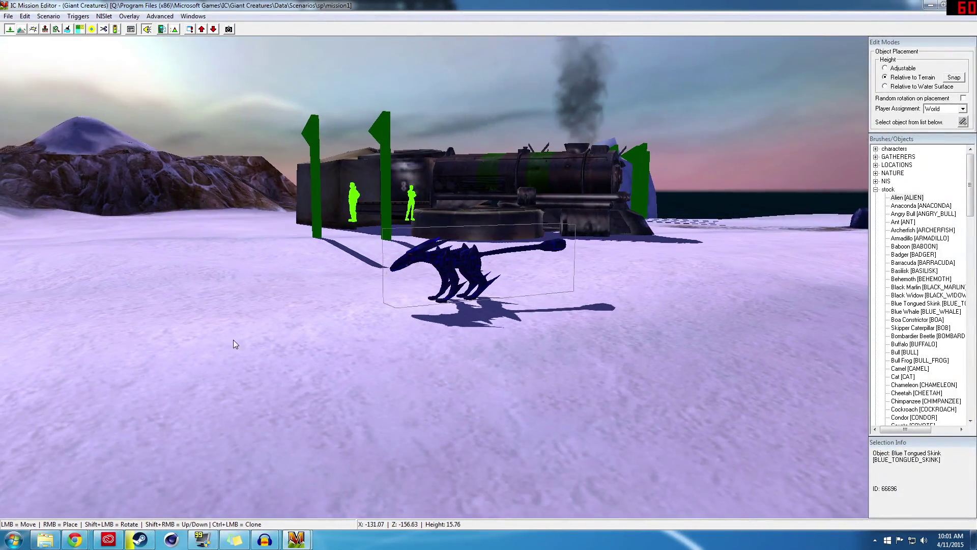
click(448, 290)
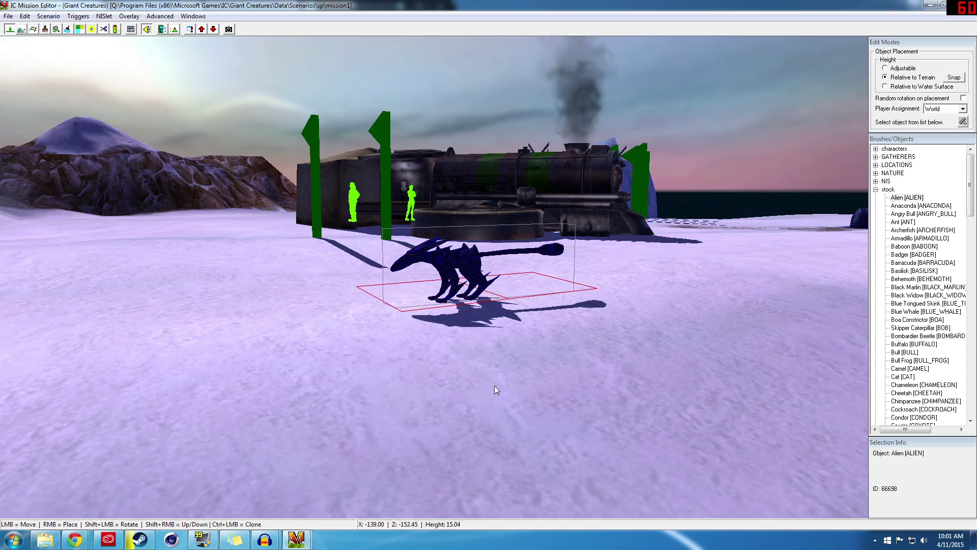
scroll(625, 264, up, 5)
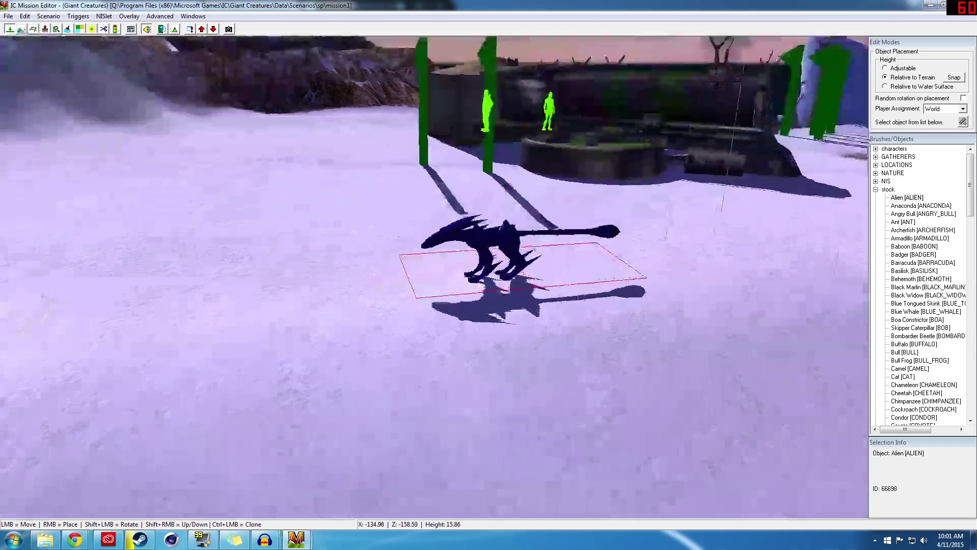
scroll(627, 264, down, 5)
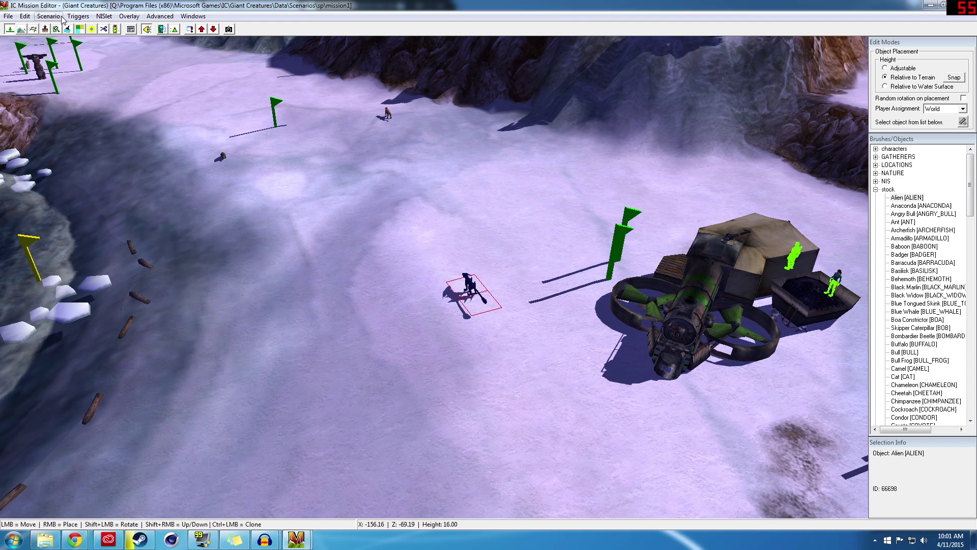
- Open the mission's Trigger Wizard and expand the Objectives folder to examine its triggers
click(62, 18)
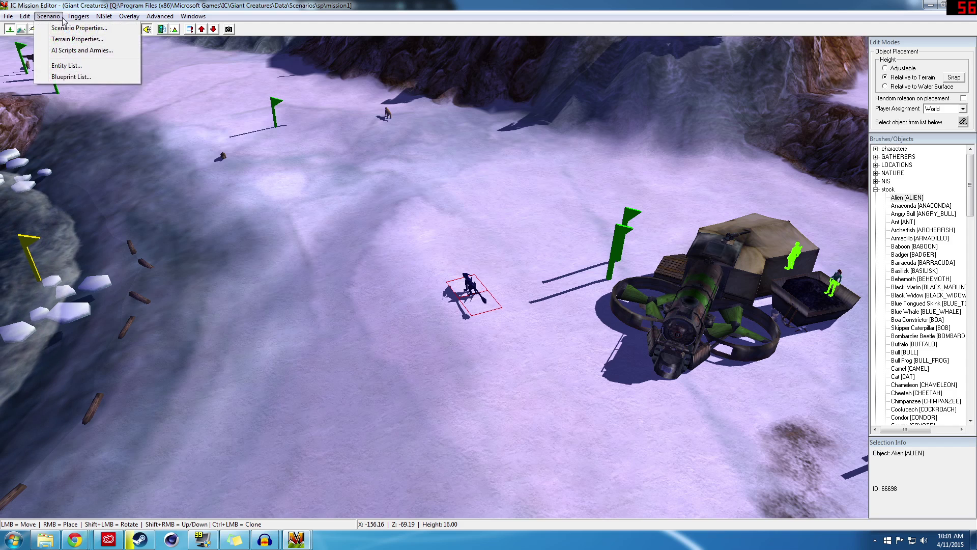
click(85, 27)
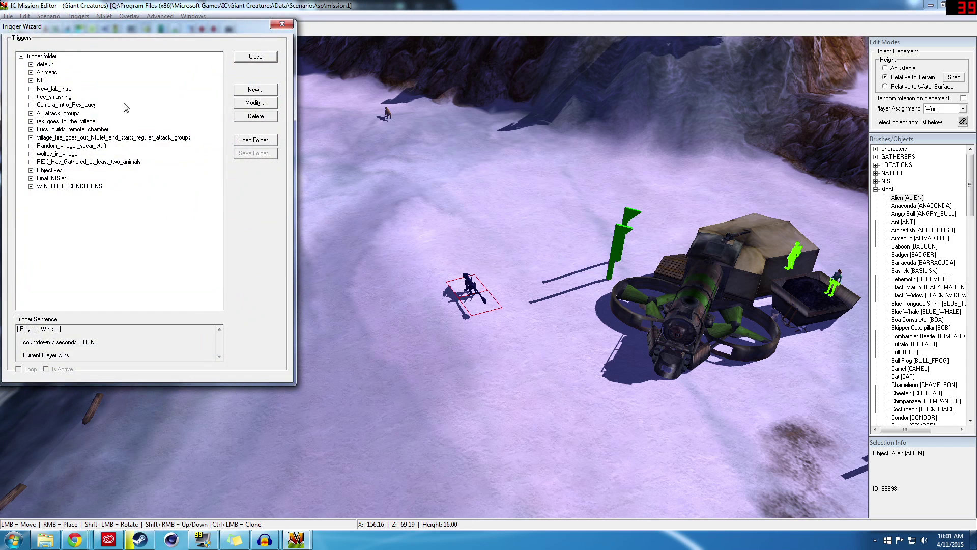
click(255, 56)
click(82, 17)
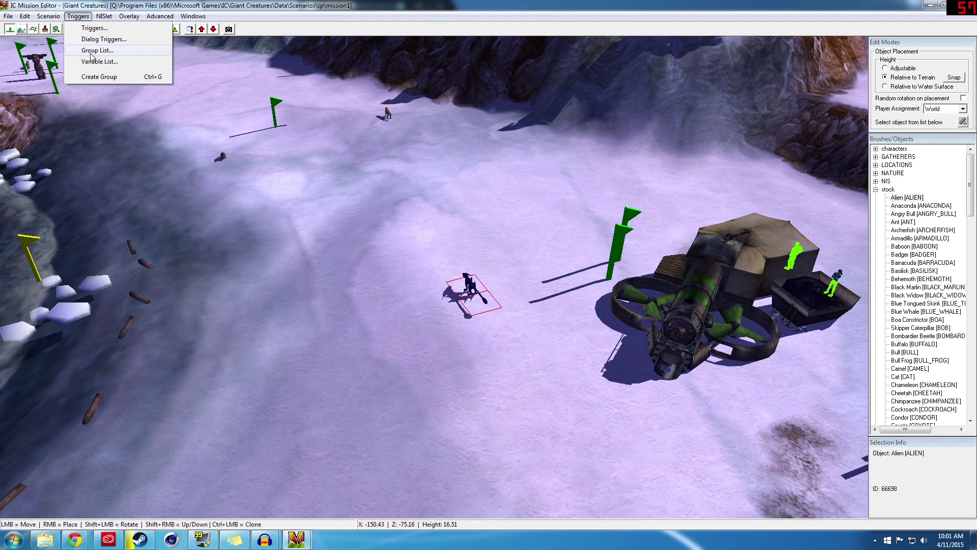
click(105, 26)
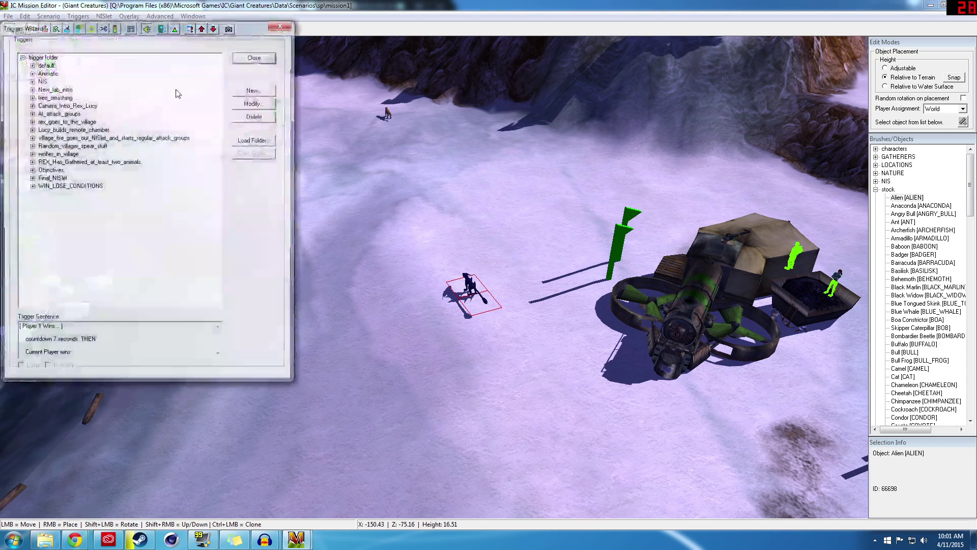
click(30, 170)
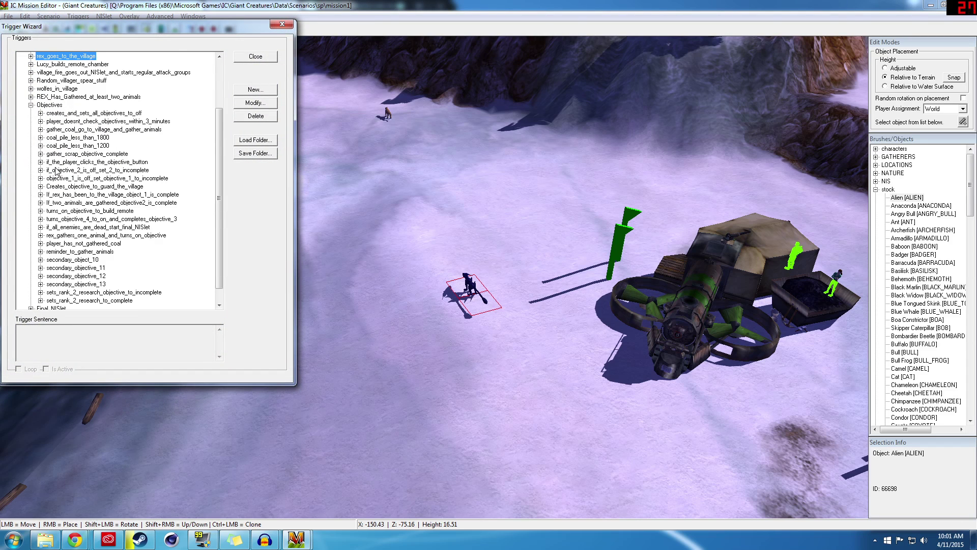